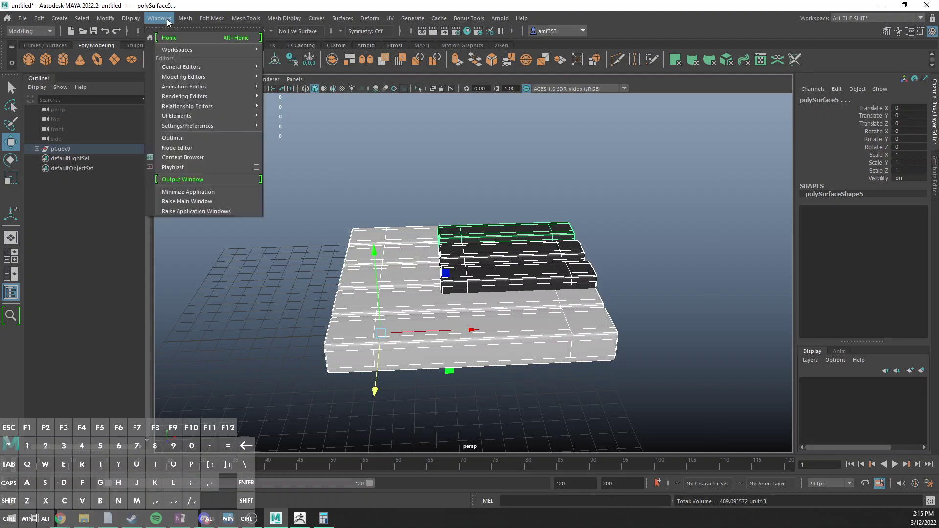
Step: Center the pivots of all the piano keys and select the rearmost black key to check its pivot
{"action": "mouse_move", "coordinate": [108, 19]}
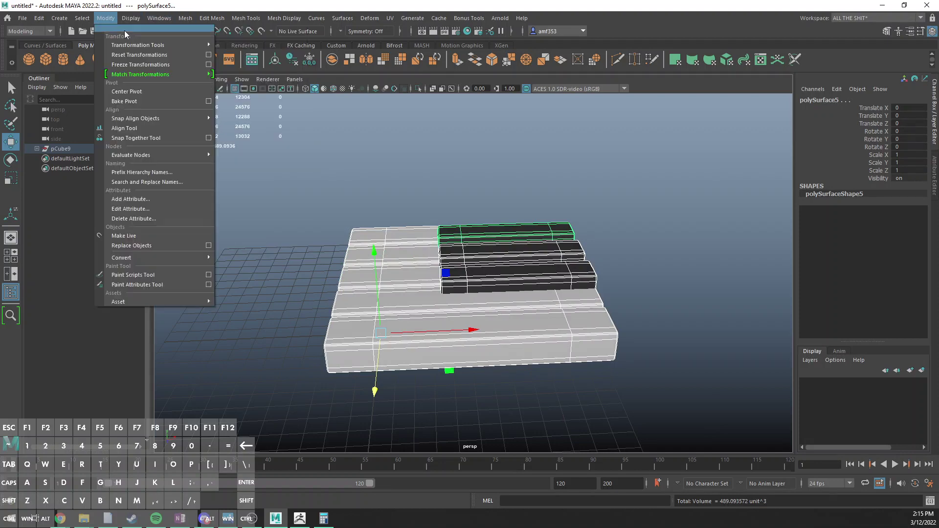
{"action": "left_click", "coordinate": [161, 92]}
{"action": "left_click", "coordinate": [473, 238]}
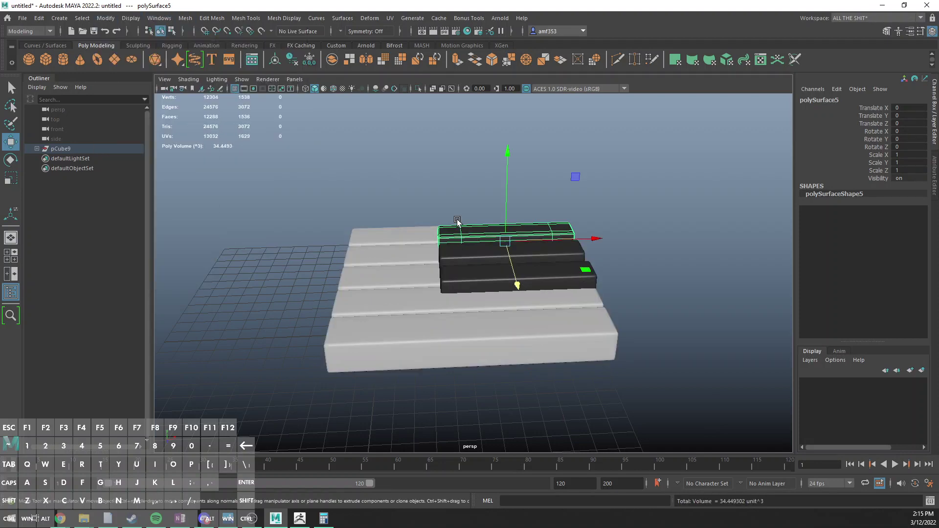
Step: Select all the piano keys and move their pivots along X, vertex-snapped to the keys' back end
{"action": "left_click_drag", "start_coordinate": [430, 195], "coordinate": [495, 482]}
{"action": "left_click_drag", "start_coordinate": [512, 278], "coordinate": [486, 264], "text": "alt"}
{"action": "key", "text": "d"}
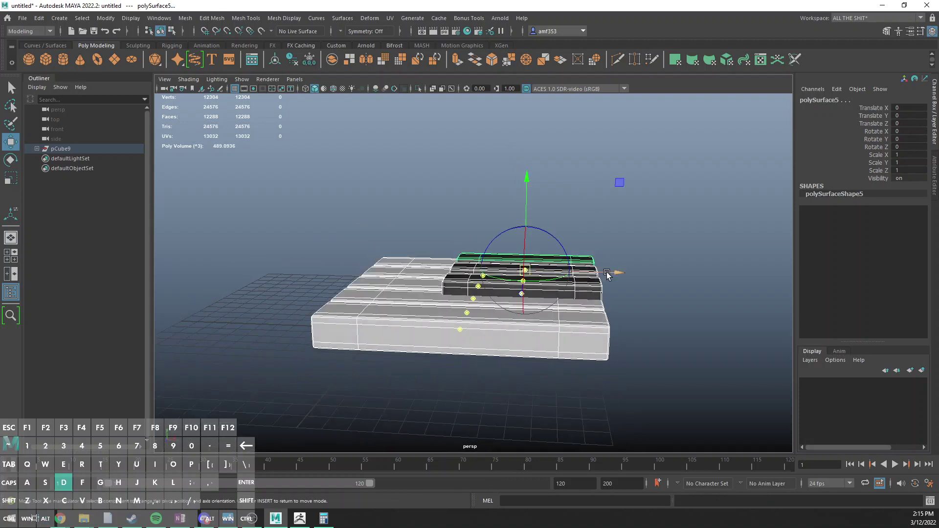
{"action": "key", "text": "v"}
{"action": "left_click_drag", "start_coordinate": [613, 274], "coordinate": [709, 300]}
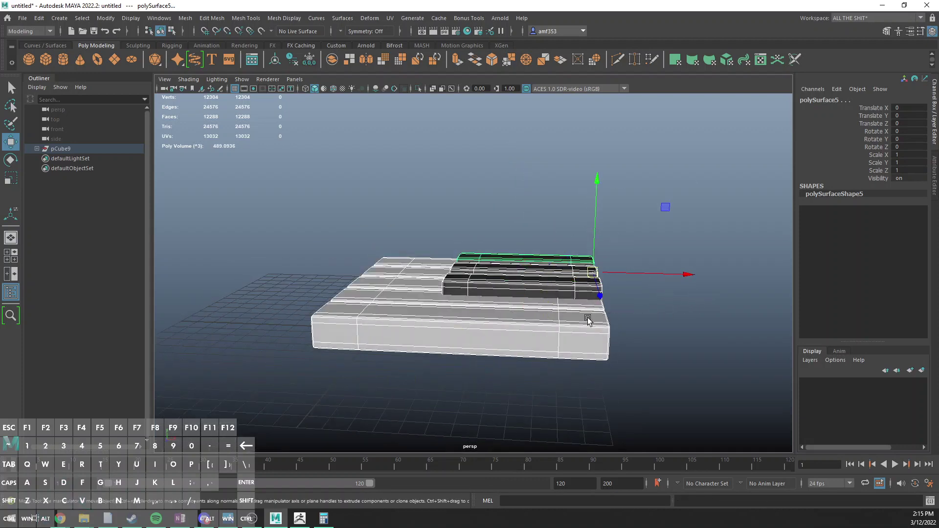
{"action": "mouse_move", "coordinate": [595, 300]}
{"action": "left_mouse_down", "text": "alt"}
{"action": "mouse_move", "coordinate": [580, 292]}
{"action": "mouse_move", "coordinate": [594, 296]}
{"action": "left_mouse_up", "text": "alt"}
Step: Select the five white keys and move their pivots along X, vertex-snapped to the white keys' back end
{"action": "left_click_drag", "start_coordinate": [386, 196], "coordinate": [372, 439]}
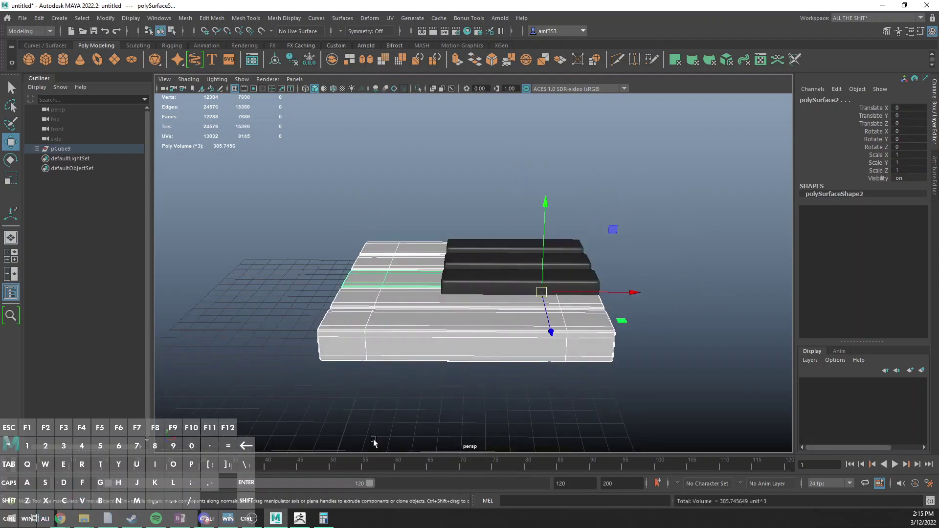
{"action": "key", "text": "d"}
{"action": "key", "text": "v"}
{"action": "left_click_drag", "start_coordinate": [617, 293], "coordinate": [712, 309]}
{"action": "left_click_drag", "start_coordinate": [654, 328], "coordinate": [680, 303], "text": "alt"}
{"action": "key", "text": "ctrl+z"}
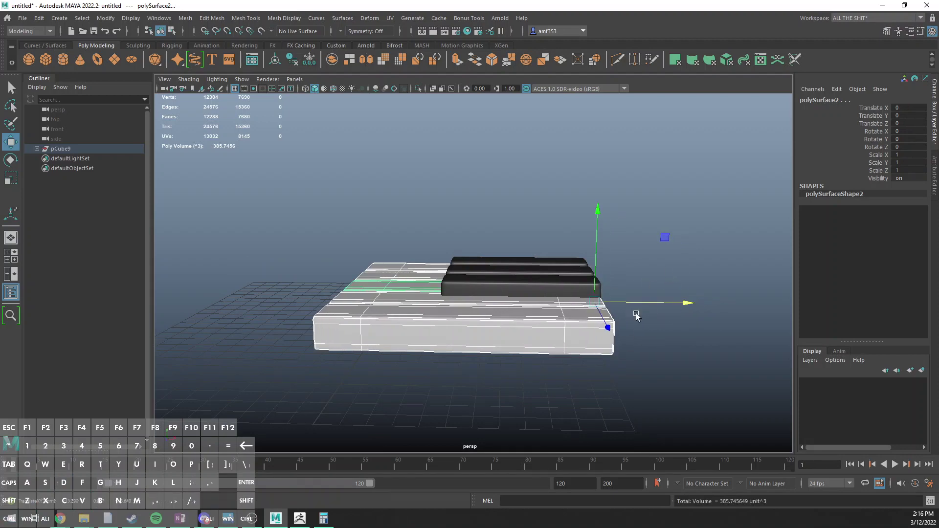
Step: Try rotating the front white key about its back-end pivot and undo the rotation
{"action": "left_click_drag", "start_coordinate": [552, 341], "coordinate": [566, 320], "text": "alt"}
{"action": "left_click", "coordinate": [567, 320]}
{"action": "key", "text": "e"}
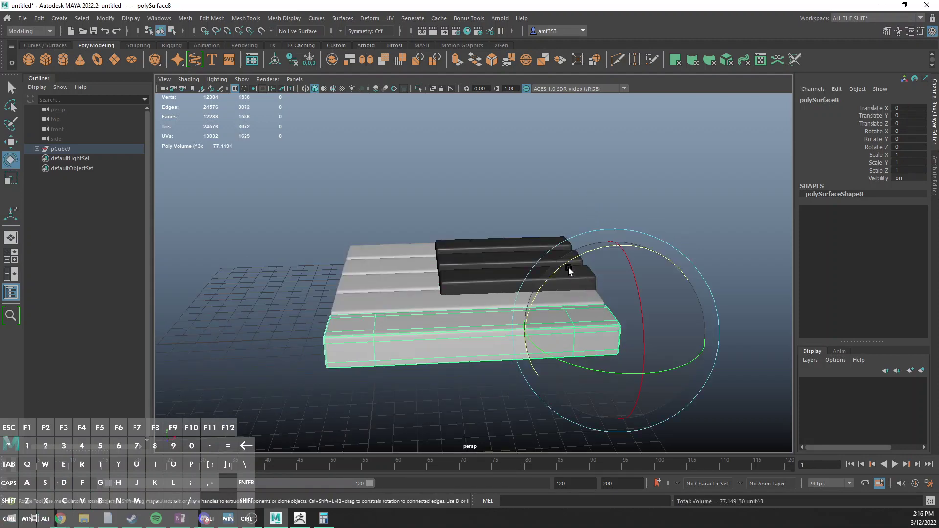
{"action": "left_click_drag", "start_coordinate": [566, 266], "coordinate": [545, 268]}
{"action": "key", "text": "ctrl+z"}
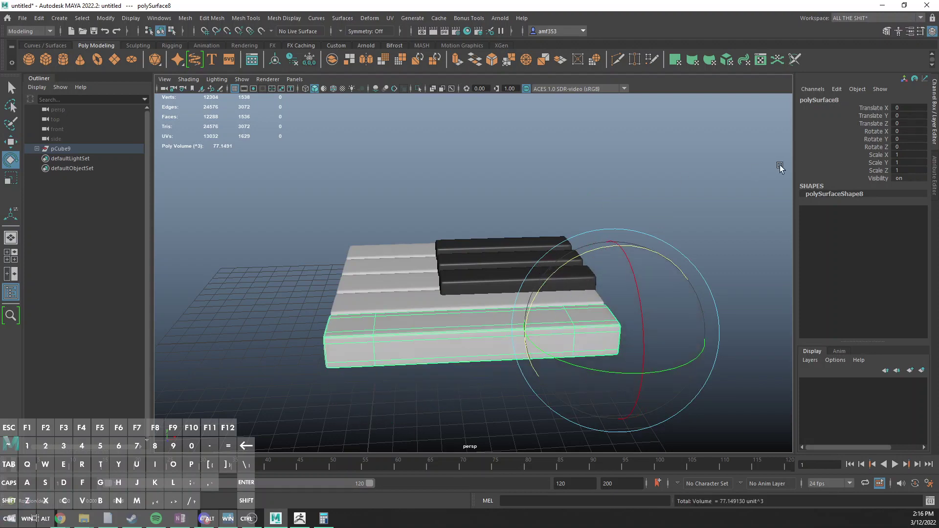
Step: Lower the second white key from the front by setting its Rotate Z to 4
{"action": "scroll", "coordinate": [582, 171], "scroll_direction": "up", "scroll_amount": 2}
{"action": "left_click_drag", "start_coordinate": [582, 171], "coordinate": [500, 300], "text": "alt"}
{"action": "left_click", "coordinate": [500, 300]}
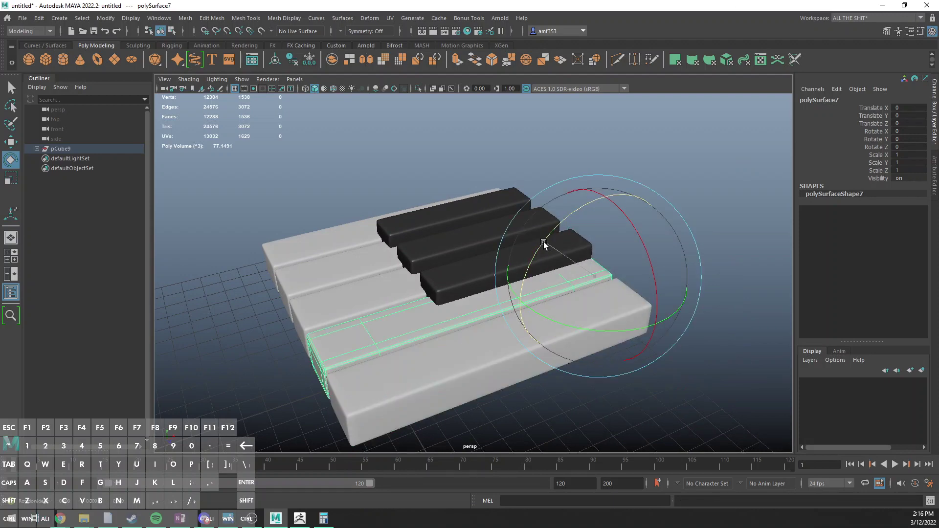
{"action": "left_click_drag", "start_coordinate": [543, 245], "coordinate": [538, 247]}
{"action": "left_click_drag", "start_coordinate": [499, 293], "coordinate": [567, 245], "text": "alt"}
{"action": "left_click", "coordinate": [914, 148]}
{"action": "type", "text": "4"}
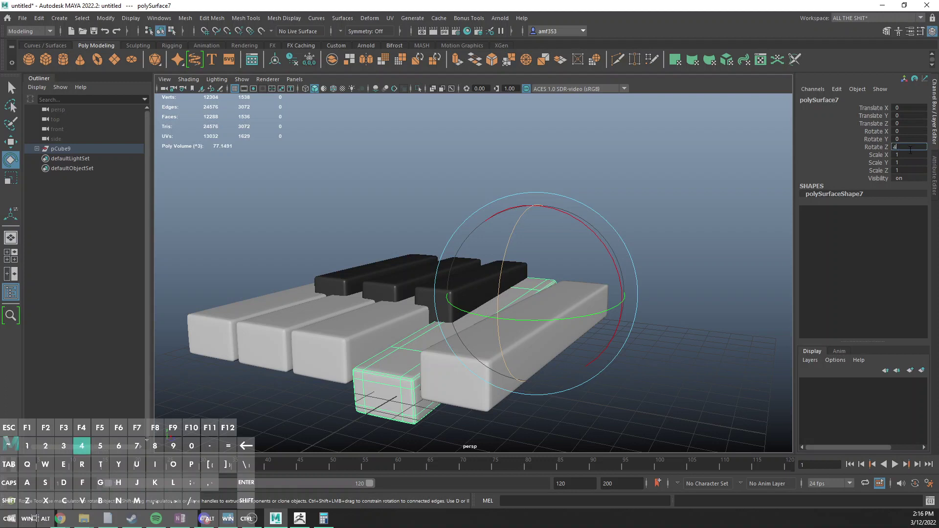
{"action": "key", "text": "Tab"}
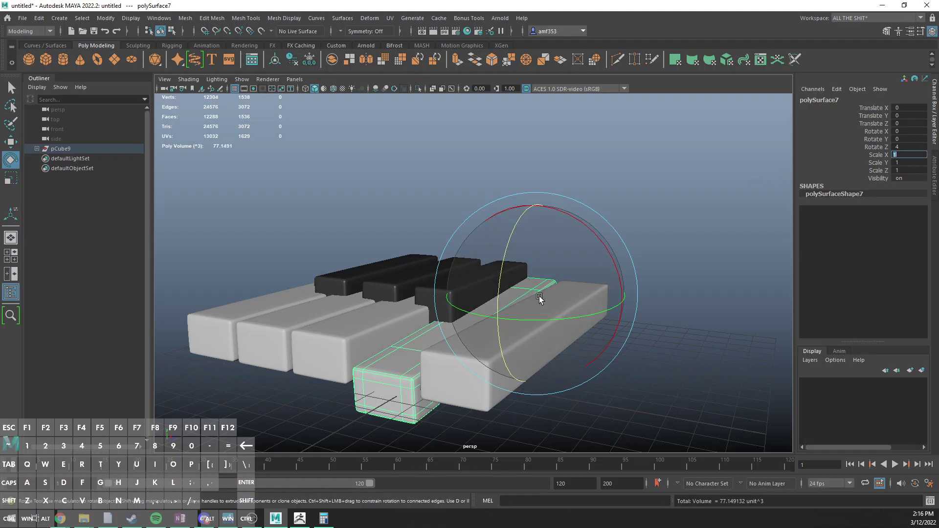
Step: Try rotating the lowered white key freely about its pivot and undo the rotation
{"action": "left_click_drag", "start_coordinate": [503, 287], "coordinate": [499, 253]}
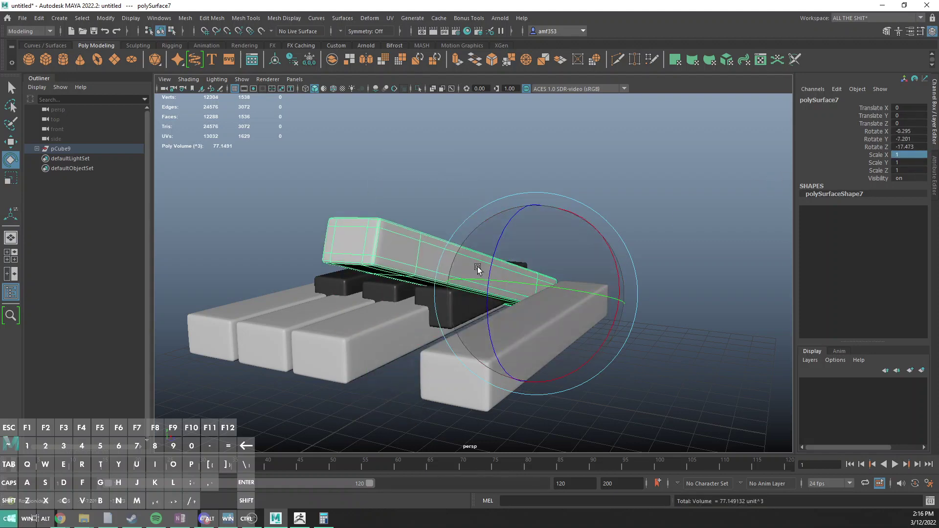
{"action": "key", "text": "ctrl+z"}
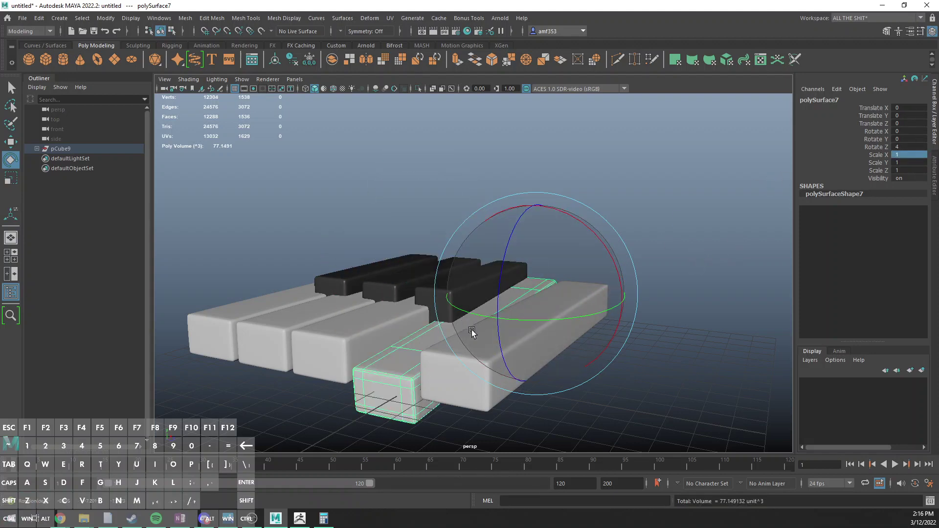
Step: Enable the lowered key's Rot Limit Z with minimum 0 and maximum 4, and test its rotation range
{"action": "left_click", "coordinate": [935, 181]}
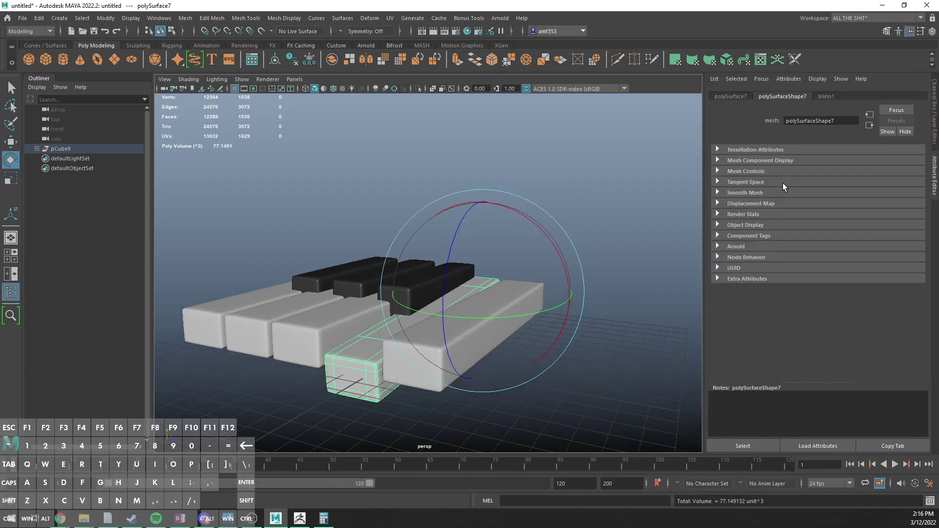
{"action": "left_click", "coordinate": [734, 93]}
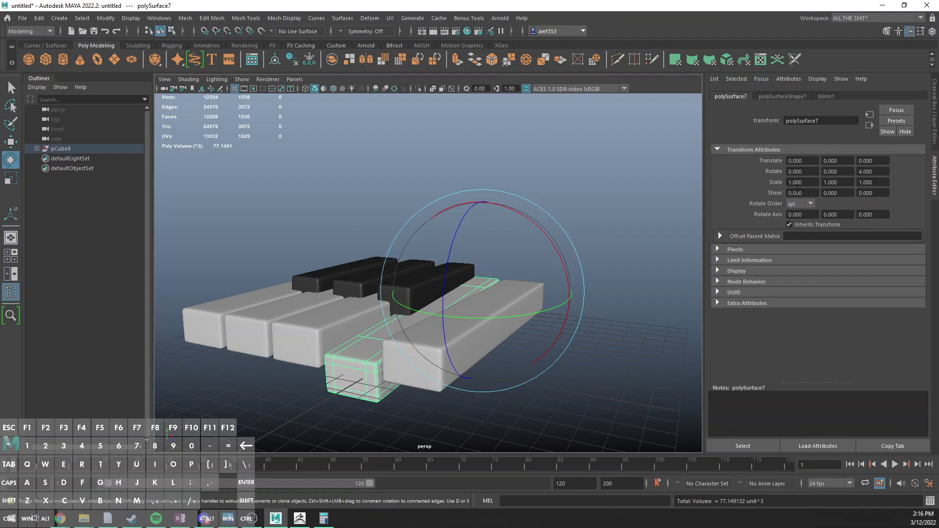
{"action": "left_click", "coordinate": [728, 260]}
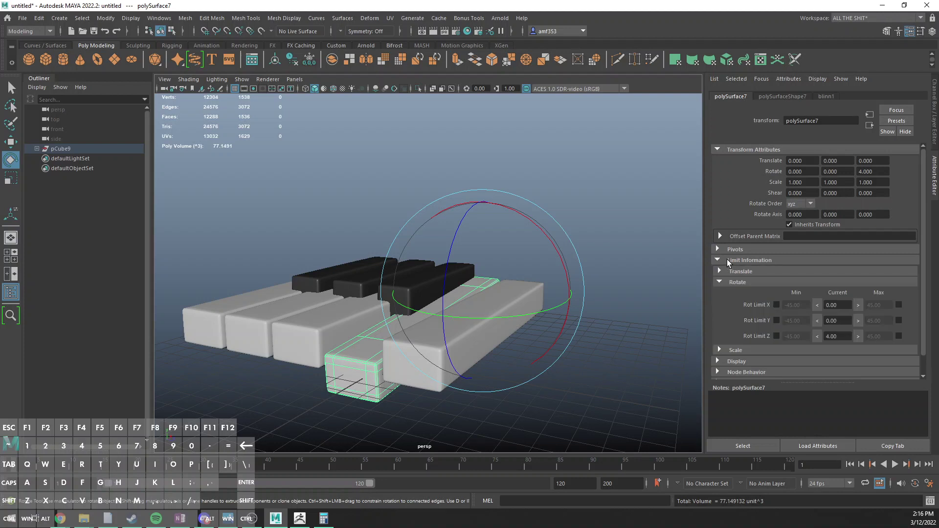
{"action": "left_click", "coordinate": [777, 336]}
{"action": "left_click", "coordinate": [899, 336]}
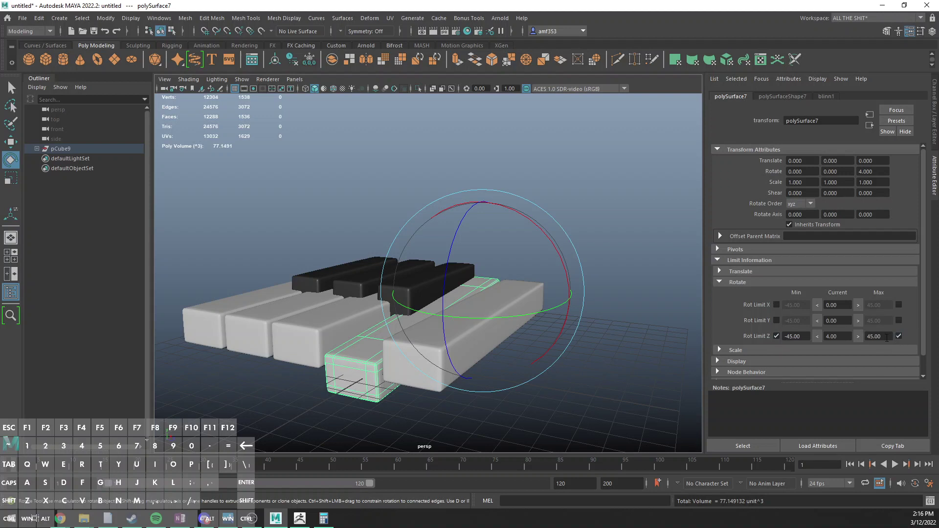
{"action": "left_click", "coordinate": [887, 338]}
{"action": "type", "text": "4"}
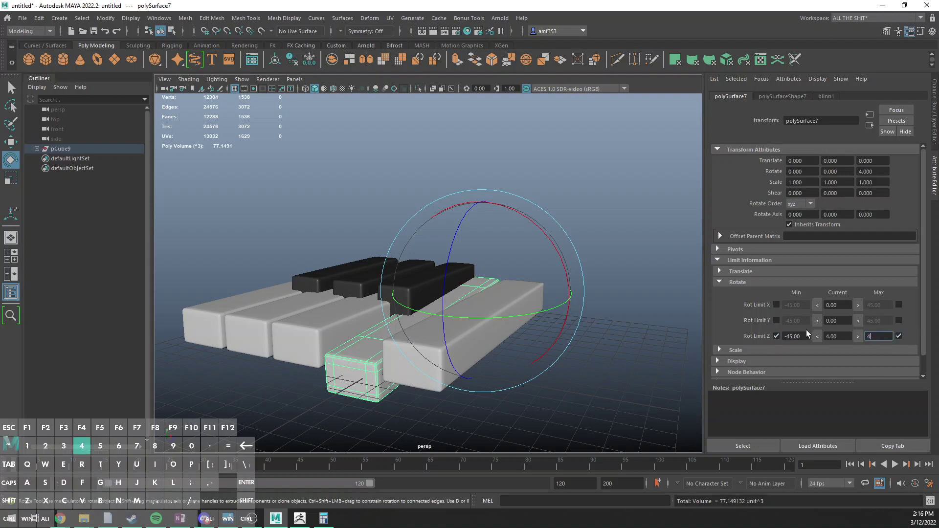
{"action": "left_click", "coordinate": [796, 336]}
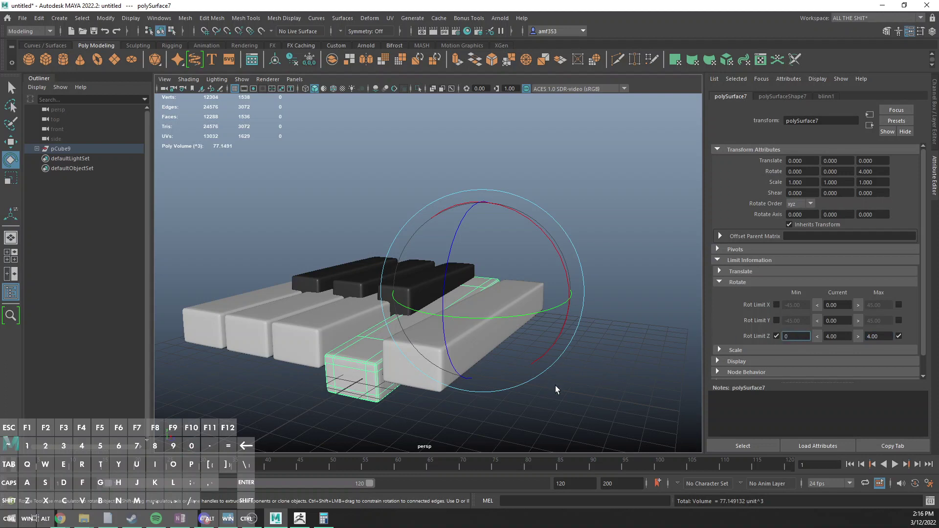
{"action": "type", "text": "0"}
{"action": "key", "text": "Tab"}
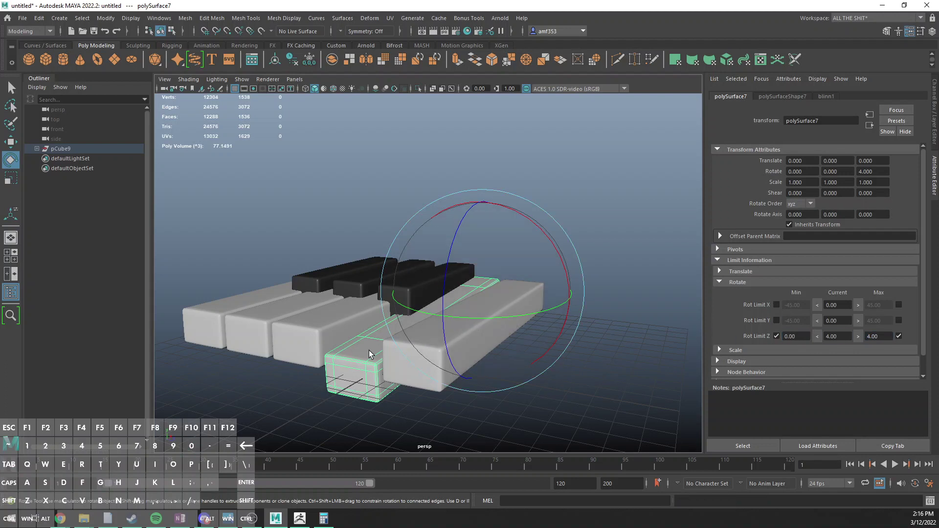
{"action": "left_click_drag", "start_coordinate": [442, 318], "coordinate": [445, 349]}
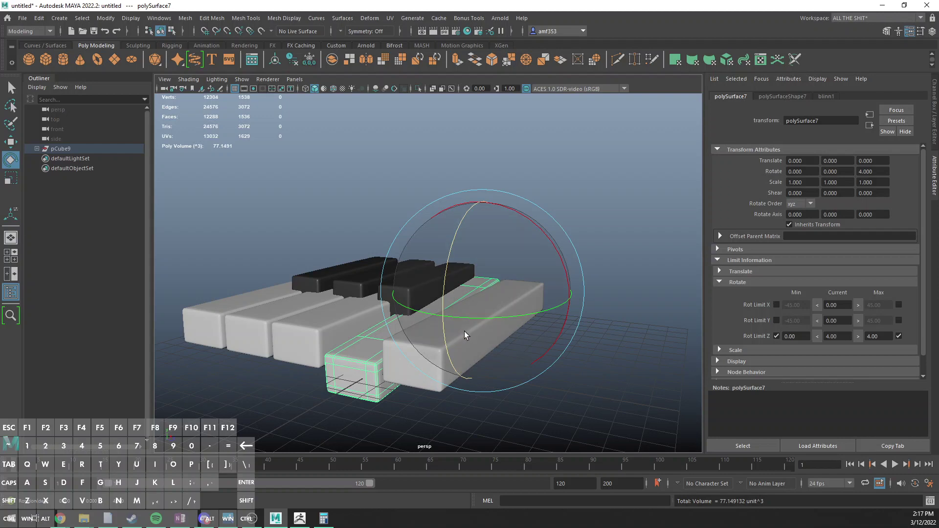
Step: Select the four other white keys and try to set their Rot Limit Z minimum and maximum to 0 together
{"action": "left_click", "coordinate": [635, 294]}
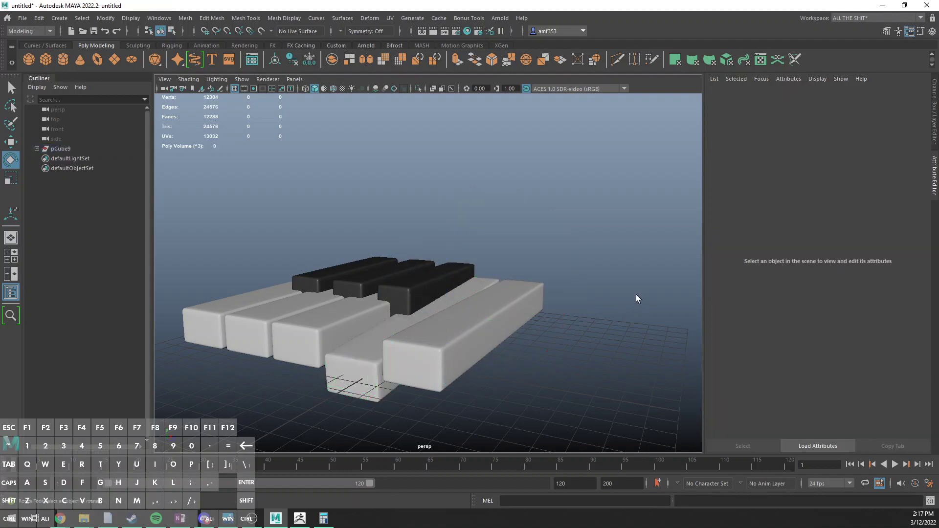
{"action": "left_click", "coordinate": [416, 336]}
{"action": "left_click", "coordinate": [356, 318], "text": "shift"}
{"action": "left_click", "coordinate": [262, 297], "text": "shift"}
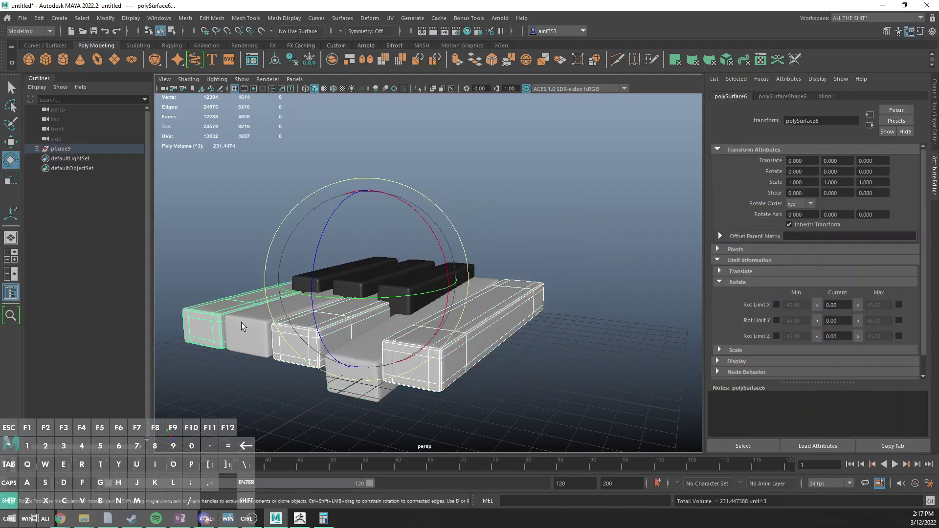
{"action": "left_click", "coordinate": [242, 324], "text": "shift"}
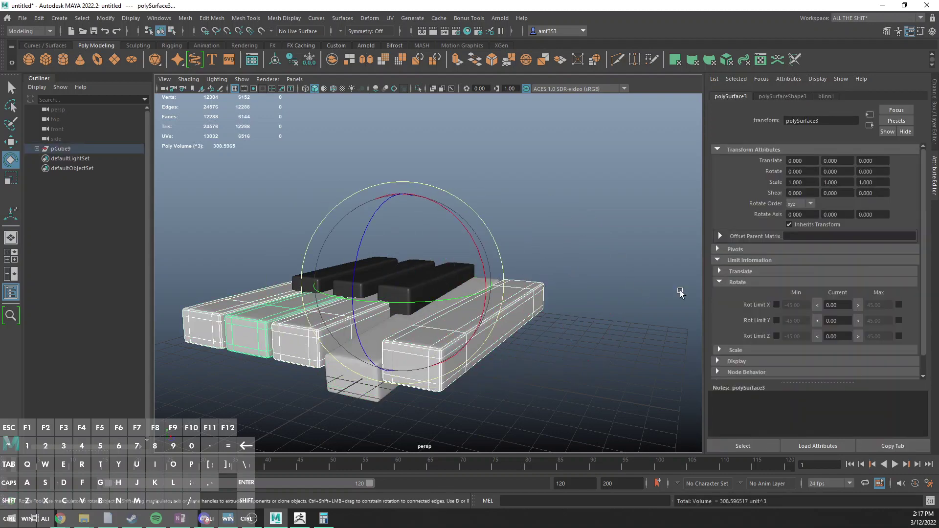
{"action": "left_click", "coordinate": [776, 336]}
{"action": "double_click", "coordinate": [795, 336]}
{"action": "type", "text": "0"}
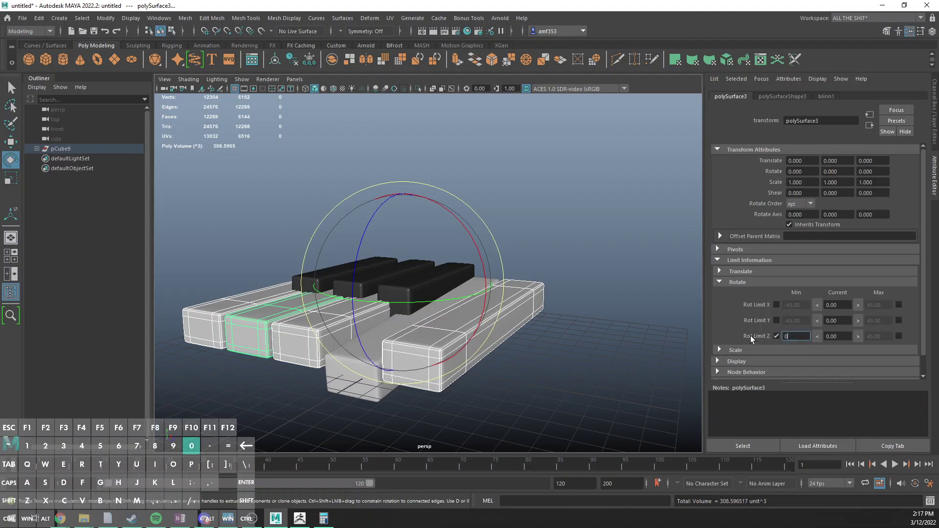
{"action": "key", "text": "Tab"}
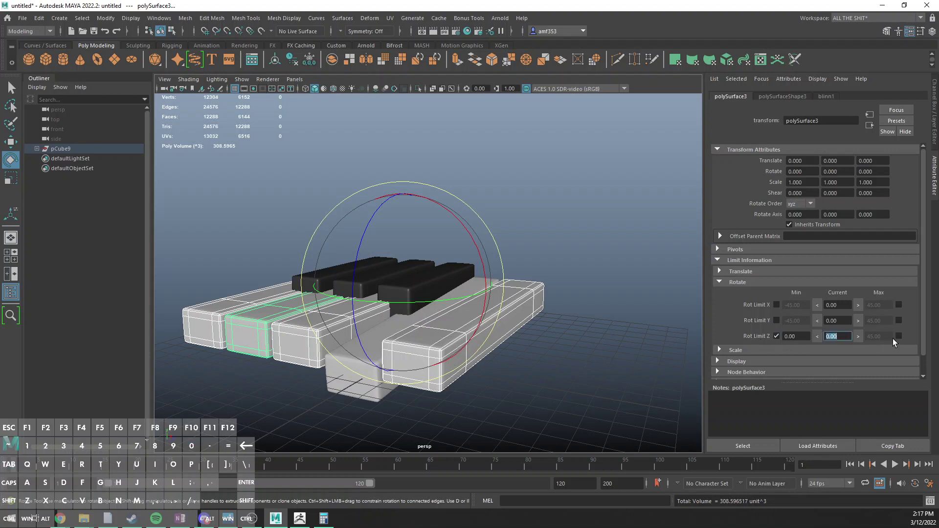
{"action": "left_click_drag", "start_coordinate": [884, 337], "coordinate": [827, 335]}
{"action": "type", "text": "0"}
{"action": "key", "text": "Return"}
{"action": "left_click", "coordinate": [626, 306]}
Step: Enable Rot Limit Z on the rightmost white key, with minimum 0 and maximum 4
{"action": "left_click", "coordinate": [471, 315]}
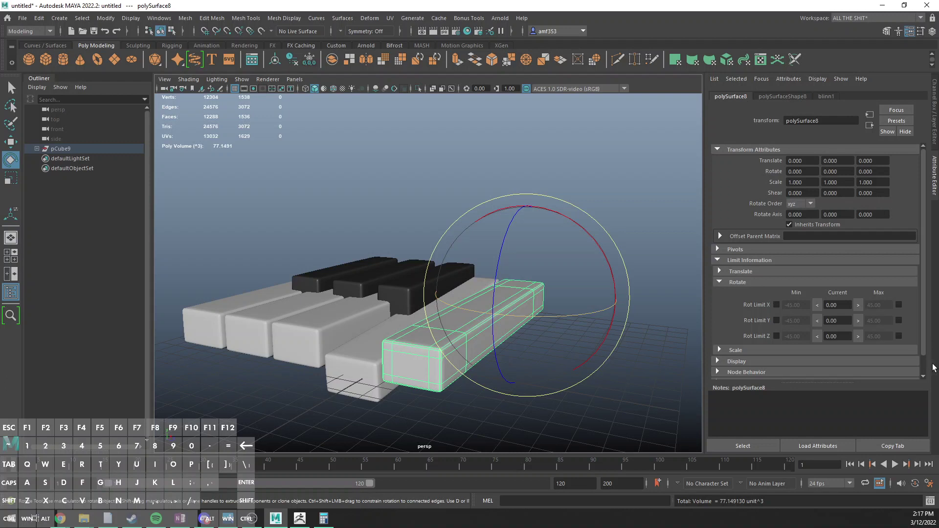
{"action": "left_click", "coordinate": [898, 337]}
{"action": "type", "text": "4"}
{"action": "left_click", "coordinate": [776, 336]}
{"action": "type", "text": "-"}
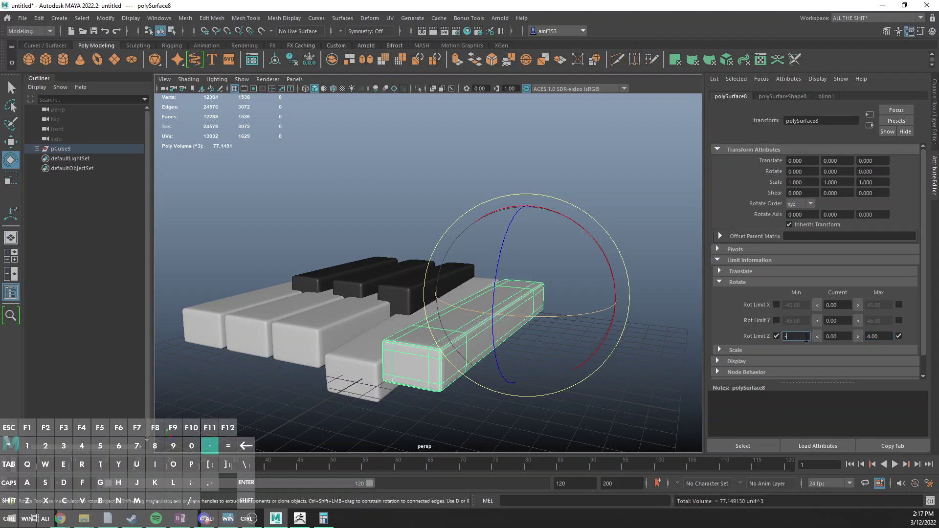
{"action": "key", "text": "BackSpace"}
{"action": "key", "text": "Return"}
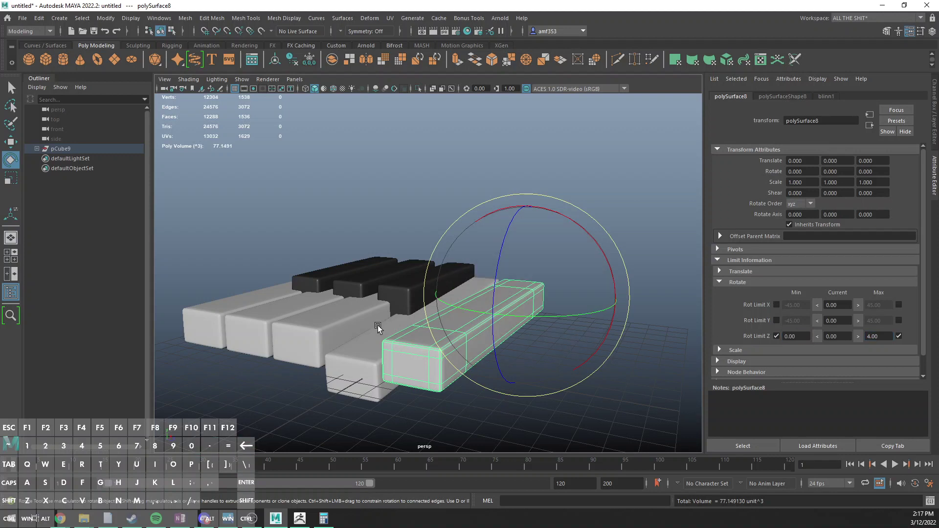
Step: Select the two white keys between the leftmost and the lowered key, enable the Rot Limit Z maximum and enter 0
{"action": "left_click", "coordinate": [288, 326]}
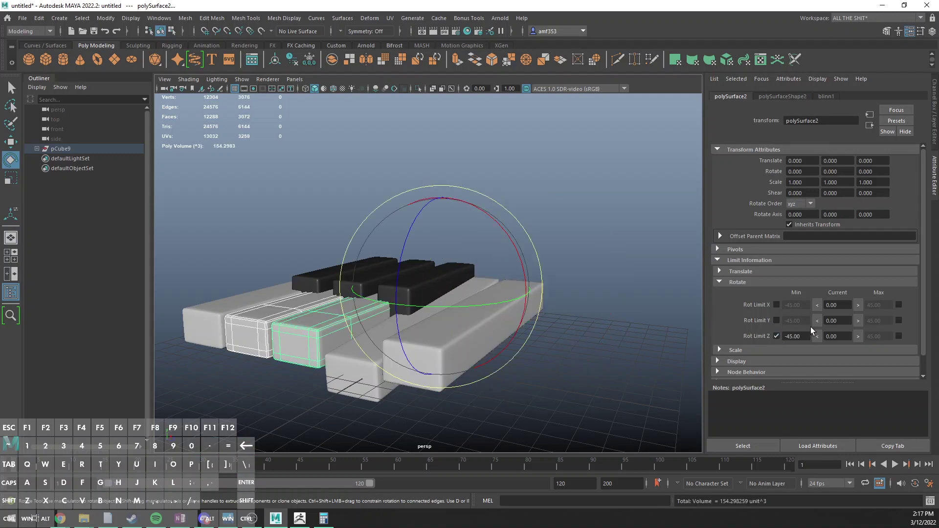
{"action": "left_click_drag", "start_coordinate": [807, 337], "coordinate": [743, 334]}
{"action": "left_click", "coordinate": [898, 336]}
{"action": "left_click_drag", "start_coordinate": [889, 337], "coordinate": [837, 333]}
{"action": "type", "text": "0"}
Step: Check the Rot Limit Z values of the two white keys between the leftmost and the lowered key
{"action": "left_click", "coordinate": [253, 323]}
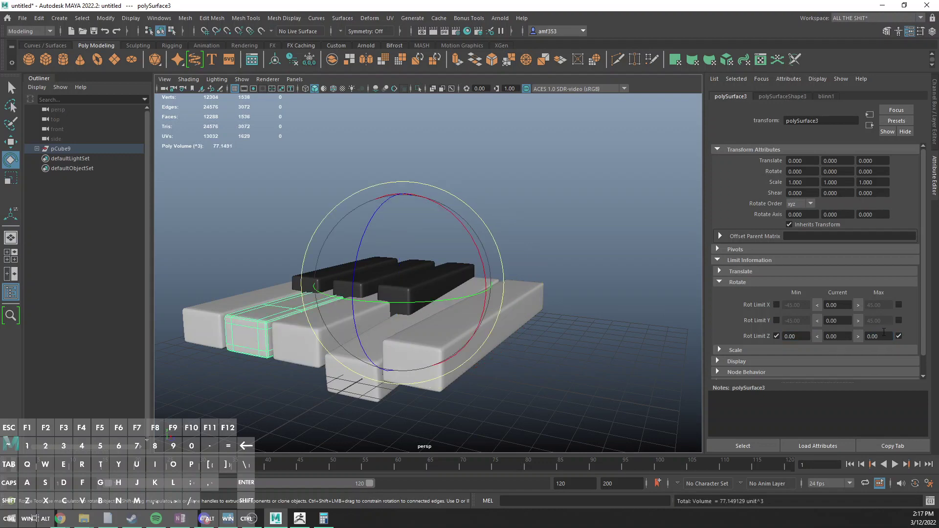
{"action": "left_click", "coordinate": [216, 390]}
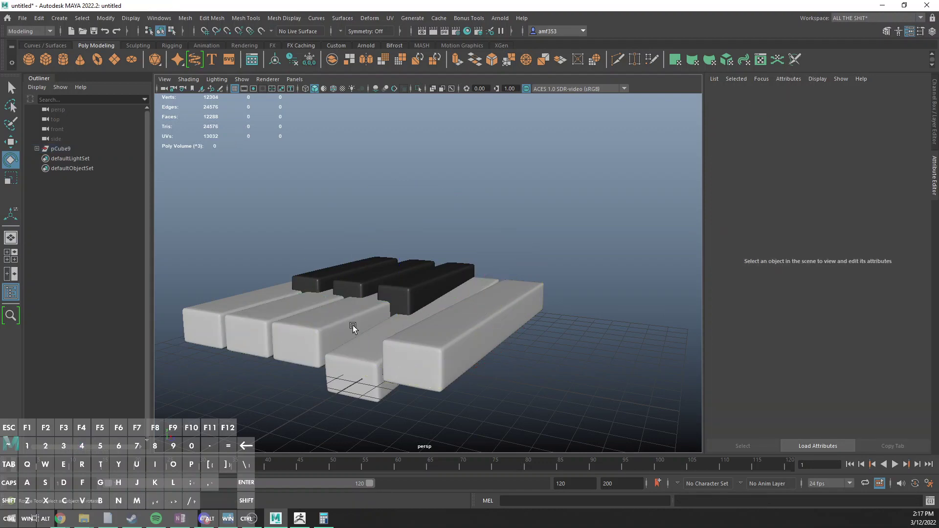
{"action": "left_click", "coordinate": [309, 326]}
{"action": "left_click", "coordinate": [233, 325]}
Step: Enable Rot Limit Z on the leftmost white key, with minimum 0 and maximum 4
{"action": "left_click", "coordinate": [201, 305]}
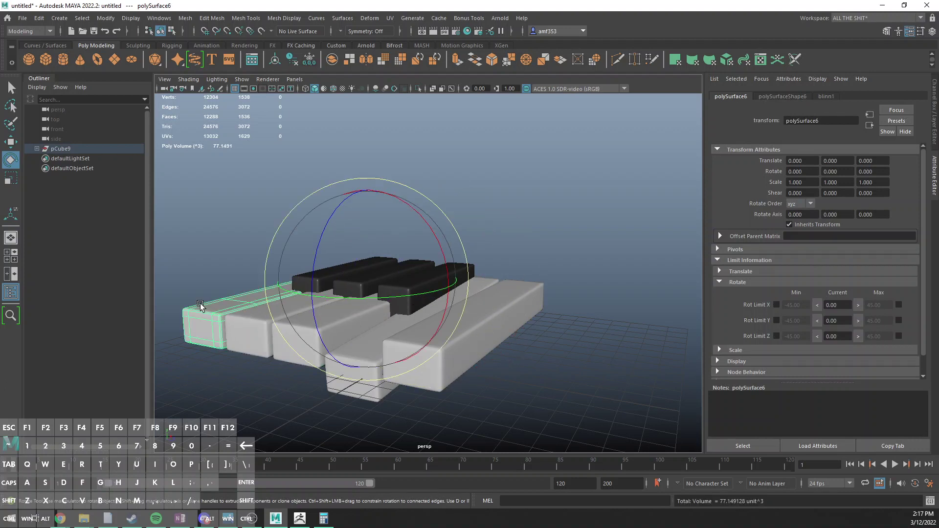
{"action": "left_click", "coordinate": [775, 336]}
{"action": "left_click_drag", "start_coordinate": [806, 337], "coordinate": [782, 336]}
{"action": "type", "text": "9"}
{"action": "key", "text": "BackSpace"}
{"action": "type", "text": "0"}
{"action": "key", "text": "Tab"}
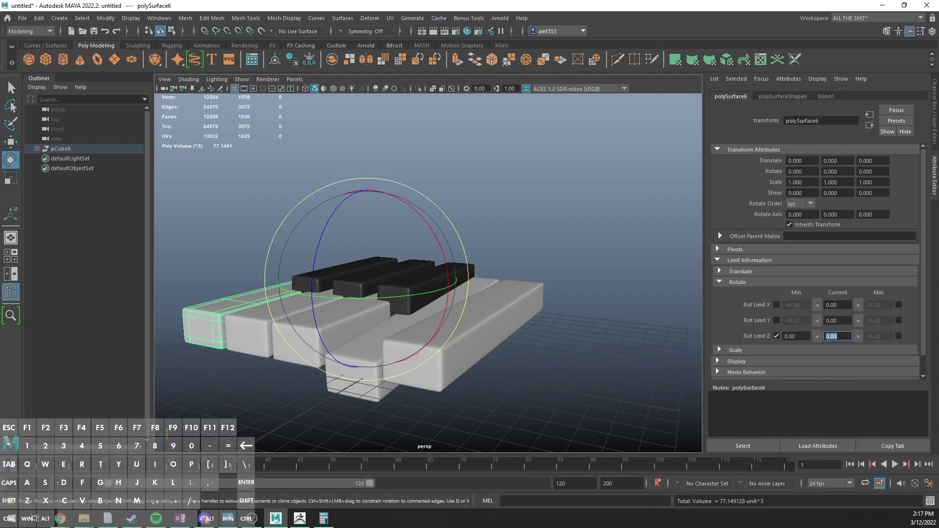
{"action": "left_click", "coordinate": [899, 337]}
{"action": "left_click_drag", "start_coordinate": [884, 336], "coordinate": [847, 330]}
{"action": "type", "text": "4"}
{"action": "key", "text": "Return"}
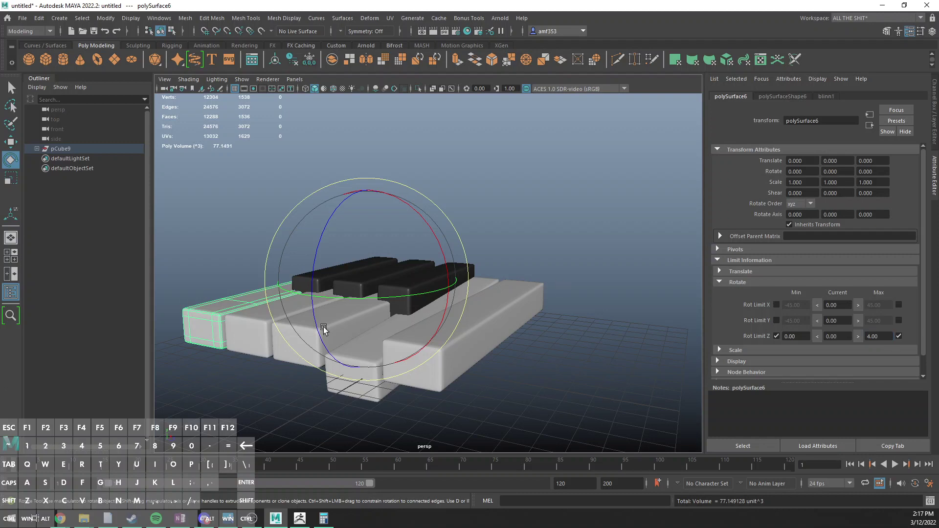
Step: Duplicate the leftmost white key and move the copy outward beside it, to Translate Z about -2.845
{"action": "left_click_drag", "start_coordinate": [323, 330], "coordinate": [373, 308], "text": "alt"}
{"action": "key", "text": "q"}
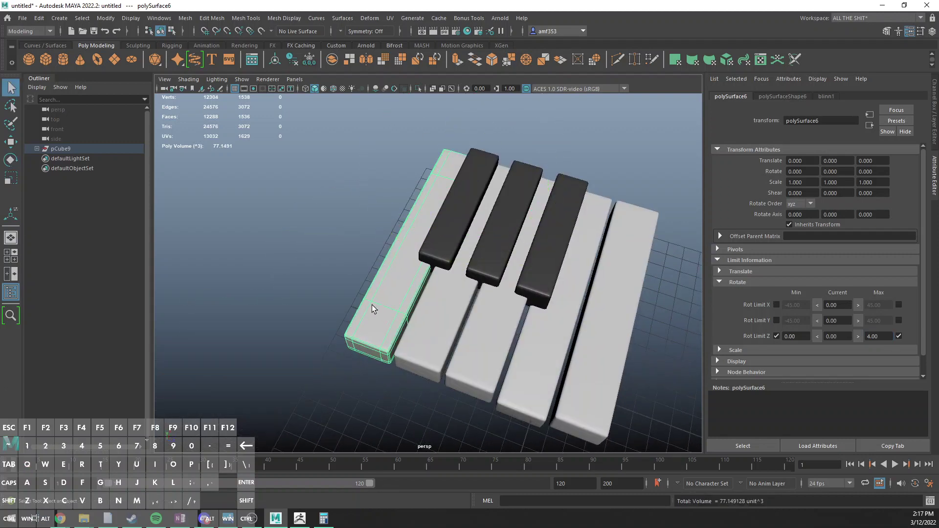
{"action": "key", "text": "ctrl+d"}
{"action": "key", "text": "w"}
{"action": "left_click_drag", "start_coordinate": [511, 178], "coordinate": [467, 175]}
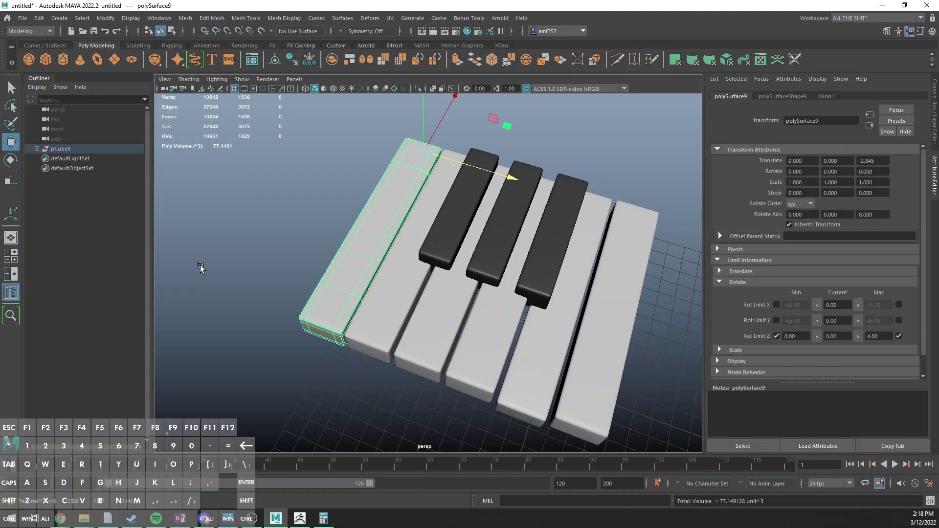
{"action": "left_click", "coordinate": [201, 268]}
{"action": "left_click", "coordinate": [356, 247]}
{"action": "left_click_drag", "start_coordinate": [384, 247], "coordinate": [421, 274], "text": "alt"}
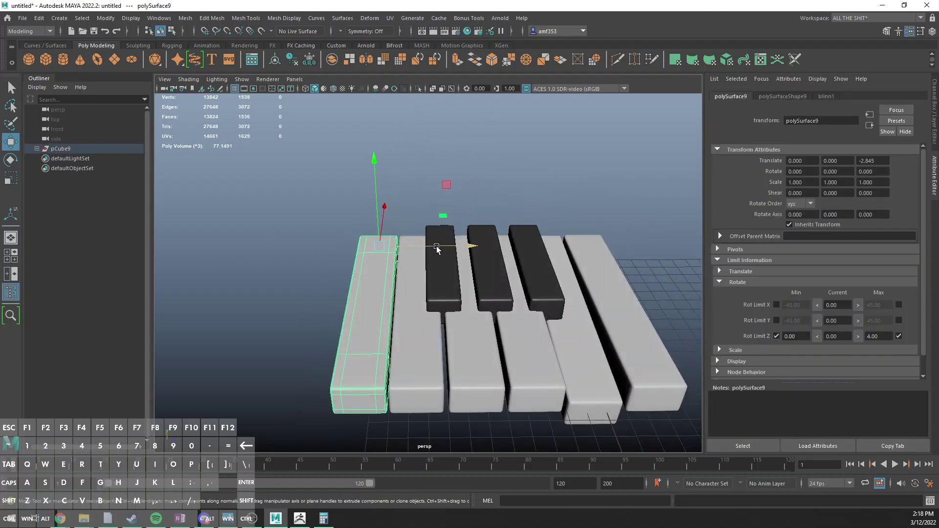
Step: Delete the middle and rightmost black keys, keeping only the leftmost one
{"action": "left_click", "coordinate": [498, 300]}
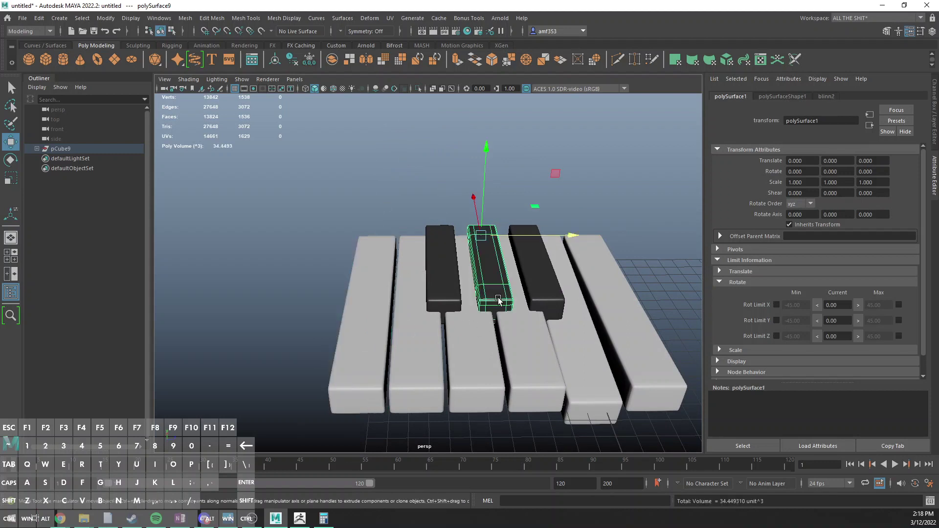
{"action": "left_click", "coordinate": [541, 299], "text": "shift"}
{"action": "key", "text": "Delete"}
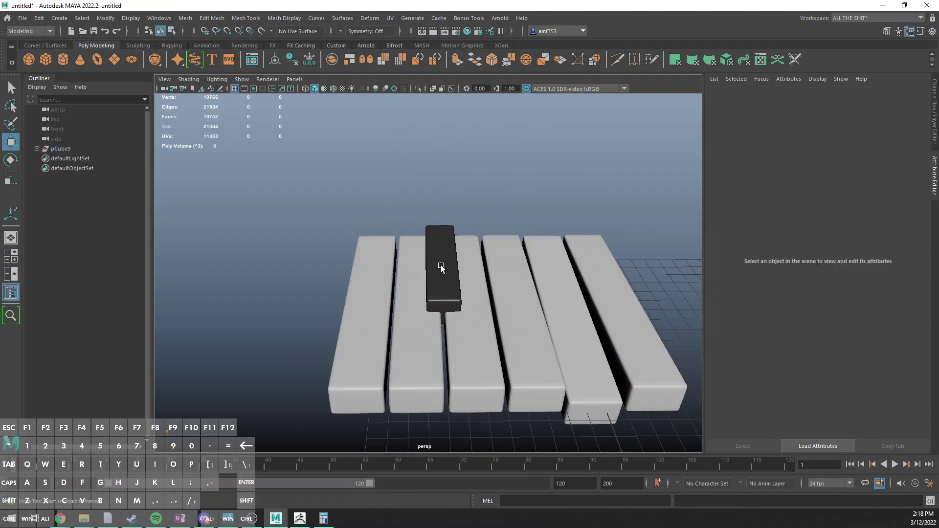
Step: Rotate the lowered white key back up level with the neighbouring white keys
{"action": "left_click", "coordinate": [568, 269]}
{"action": "key", "text": "d"}
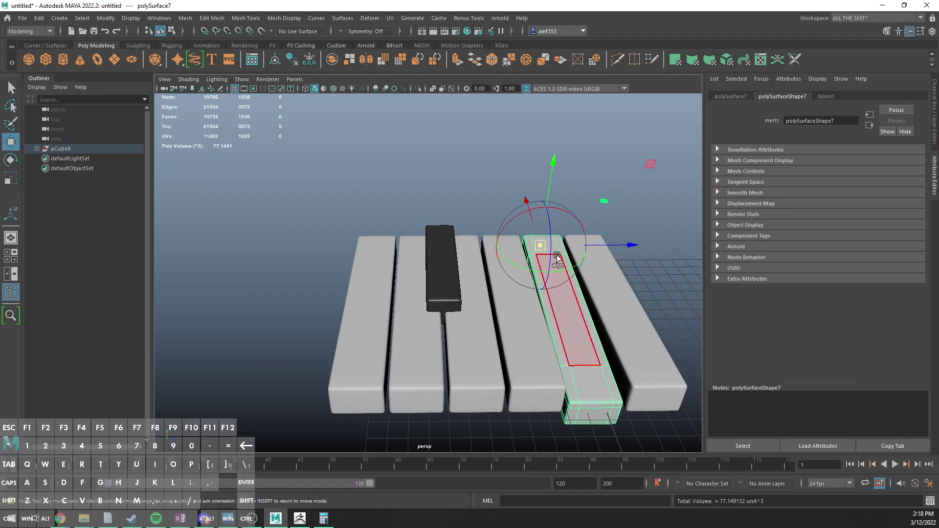
{"action": "left_click_drag", "start_coordinate": [550, 250], "coordinate": [539, 194]}
{"action": "key", "text": "Delete"}
{"action": "key", "text": "e"}
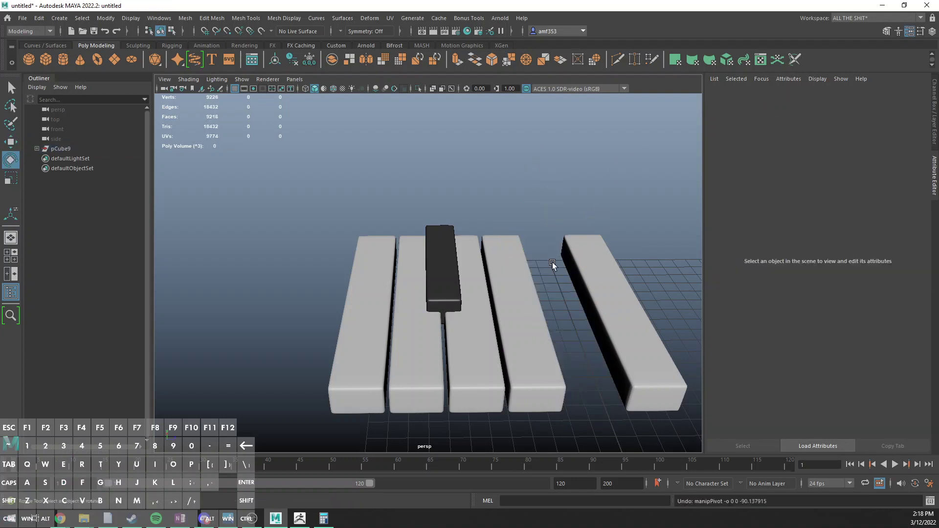
{"action": "key", "text": "ctrl+z"}
{"action": "key", "text": "ctrl+z"}
{"action": "key", "text": "q"}
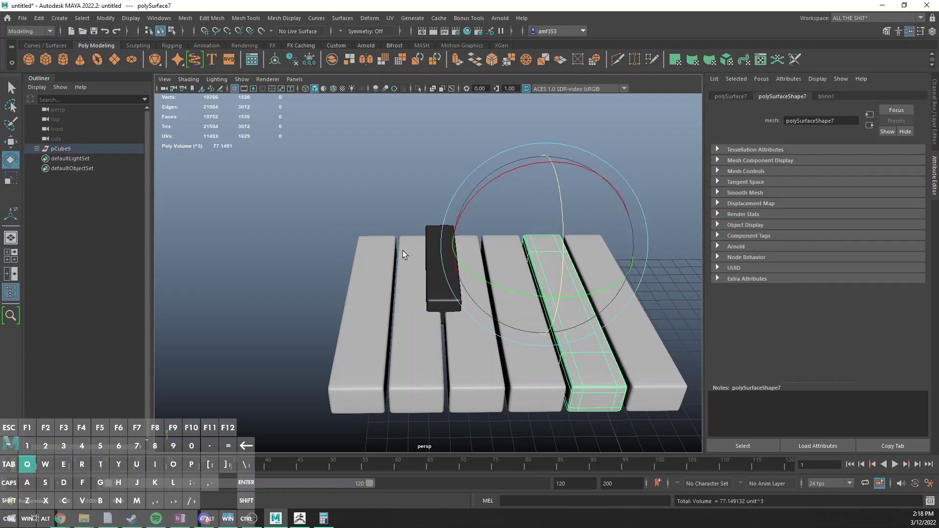
Step: Rotate the remaining black key downward about its back end and set its Rotate Z to 4
{"action": "left_click", "coordinate": [429, 242]}
{"action": "key", "text": "e"}
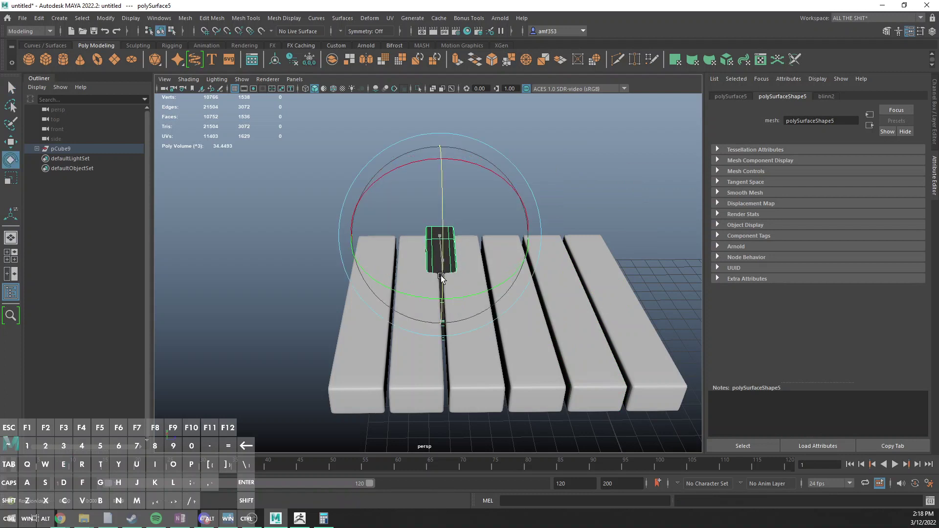
{"action": "left_click", "coordinate": [934, 115]}
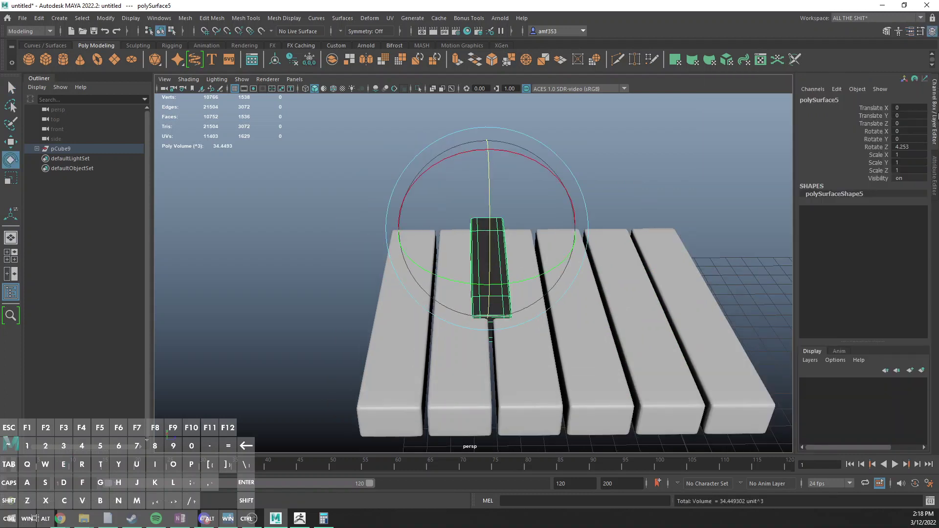
{"action": "left_click", "coordinate": [909, 146]}
{"action": "type", "text": "4"}
{"action": "key", "text": "Tab"}
Step: Enable Rot Limit Z on the remaining black key with minimum 0 and maximum 4, and rename the key q
{"action": "left_click", "coordinate": [935, 187]}
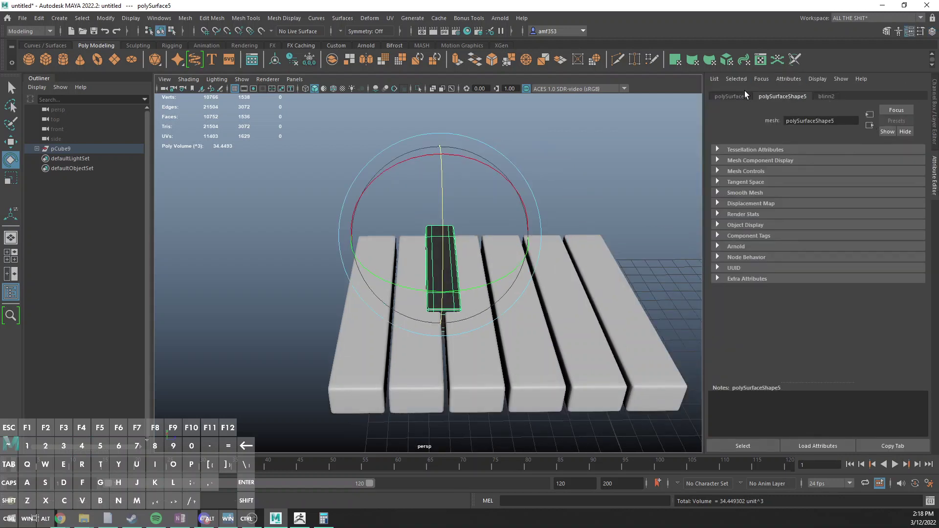
{"action": "left_click", "coordinate": [731, 97]}
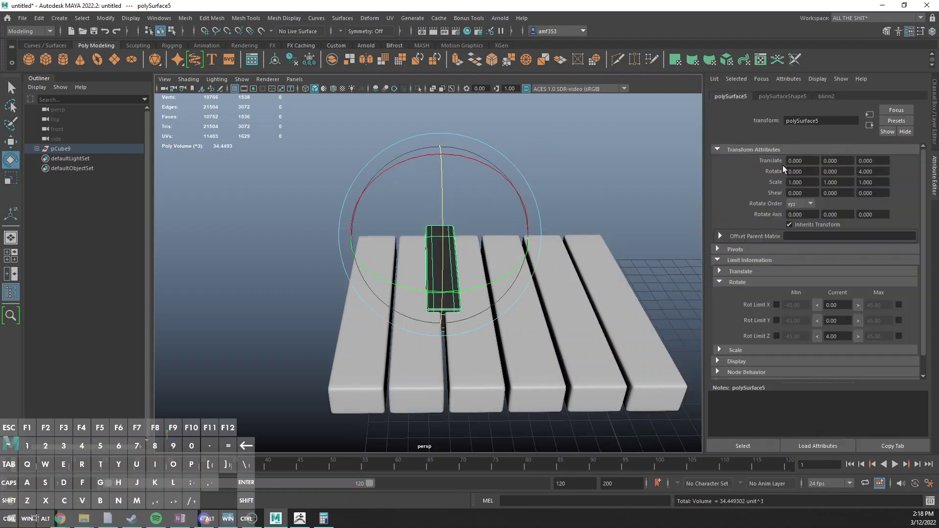
{"action": "left_click", "coordinate": [775, 336]}
{"action": "left_click_drag", "start_coordinate": [805, 338], "coordinate": [722, 328]}
{"action": "type", "text": "-0"}
{"action": "left_click", "coordinate": [899, 337]}
{"action": "type", "text": "4"}
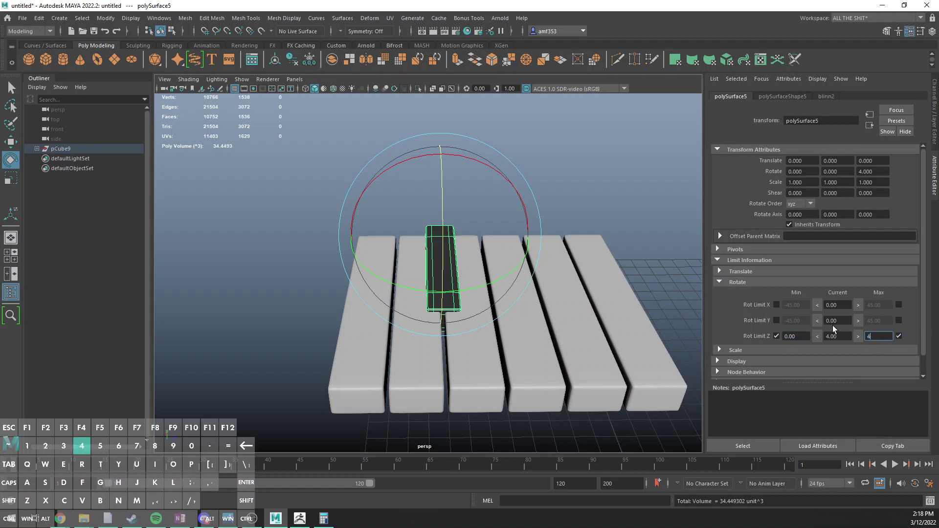
{"action": "key", "text": "Return"}
{"action": "type", "text": "q"}
{"action": "key", "text": "Return"}
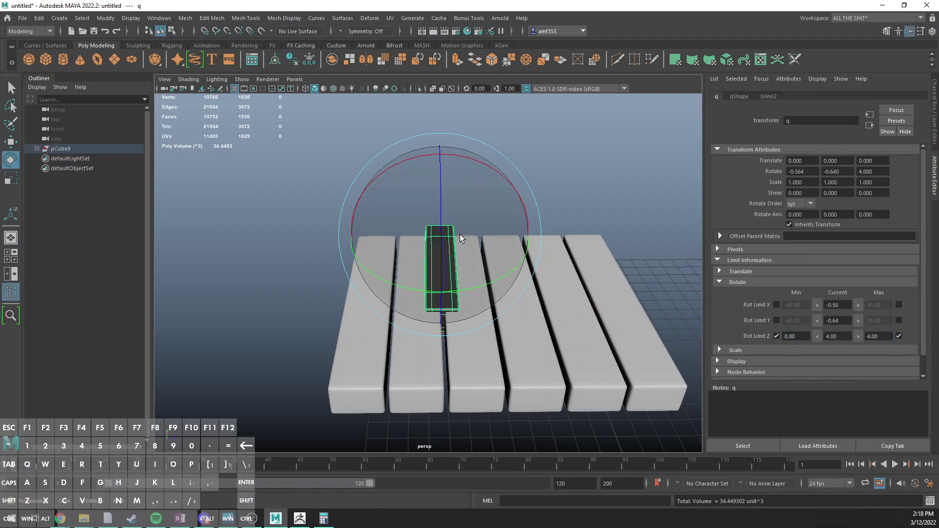
{"action": "left_click", "coordinate": [476, 209]}
{"action": "left_click", "coordinate": [435, 251]}
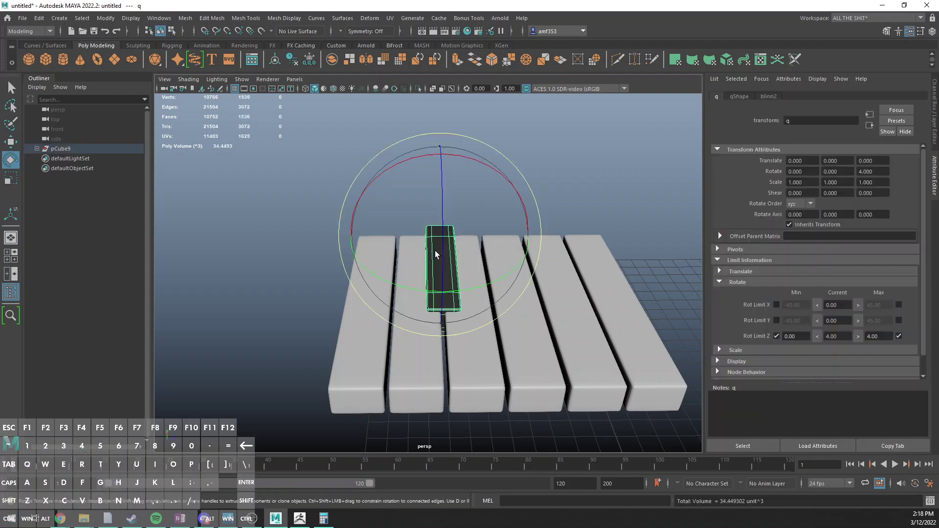
Step: Duplicate the black key three times and place the copies between the white keys, the last at Translate Z about 8.727
{"action": "key", "text": "ctrl+d"}
{"action": "key", "text": "w"}
{"action": "left_click_drag", "start_coordinate": [494, 236], "coordinate": [606, 236]}
{"action": "key", "text": "ctrl+d"}
{"action": "key", "text": "ctrl+d"}
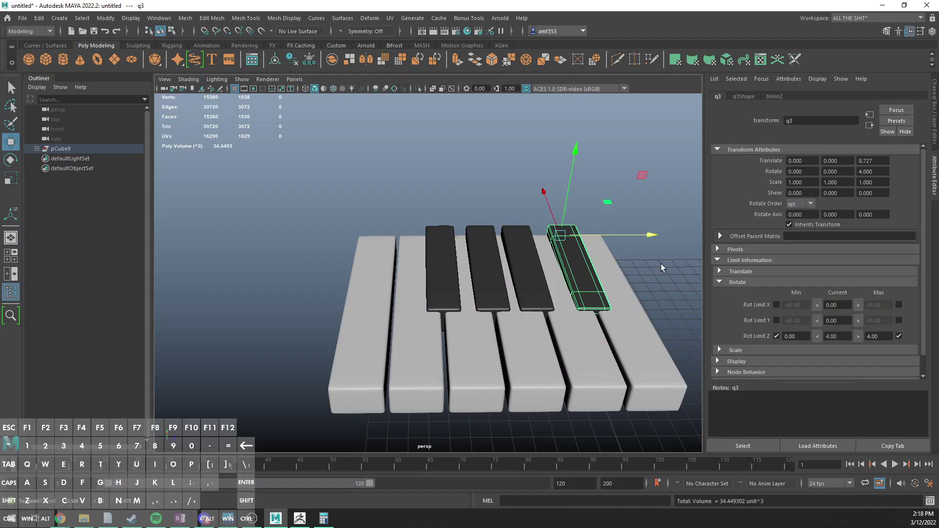
Step: Select all the white and black keys and rotate them up to their rest position at Rotate Z 0
{"action": "left_click_drag", "start_coordinate": [661, 263], "coordinate": [554, 304], "text": "alt"}
{"action": "key", "text": "q"}
{"action": "left_click", "coordinate": [548, 274]}
{"action": "key", "text": "e"}
{"action": "left_click_drag", "start_coordinate": [294, 210], "coordinate": [682, 451]}
{"action": "key", "text": "ctrl+z"}
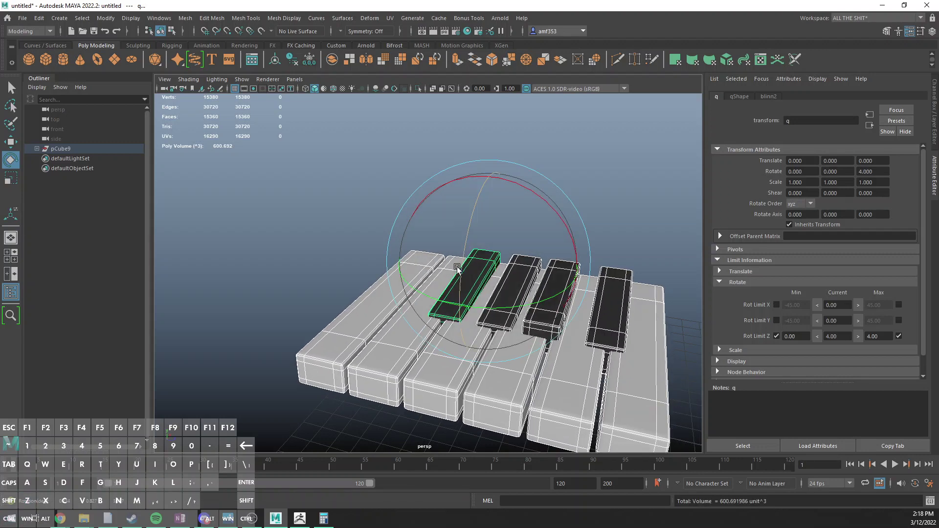
{"action": "left_click_drag", "start_coordinate": [462, 264], "coordinate": [464, 213]}
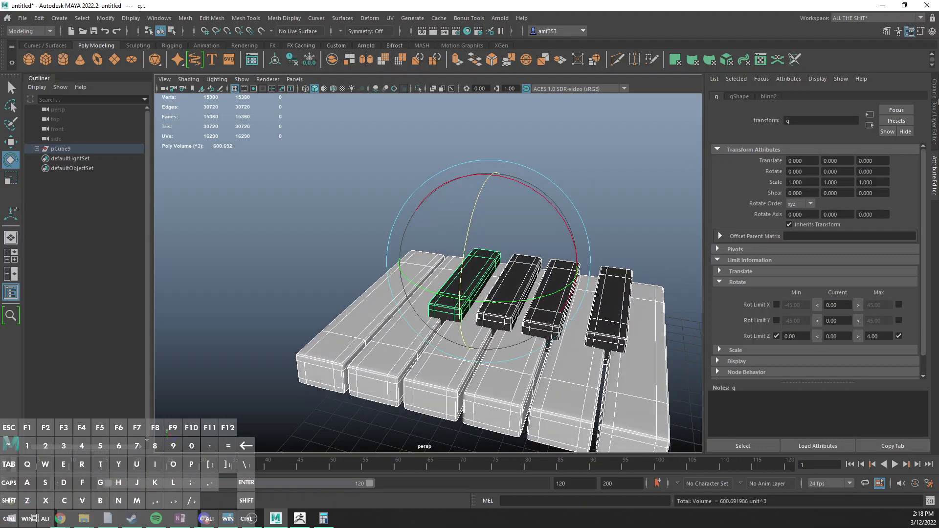
Step: Lock all Translate and Scale channels plus Rotate X and Rotate Y on all the keys, leaving Rotate Z free
{"action": "left_click", "coordinate": [934, 122]}
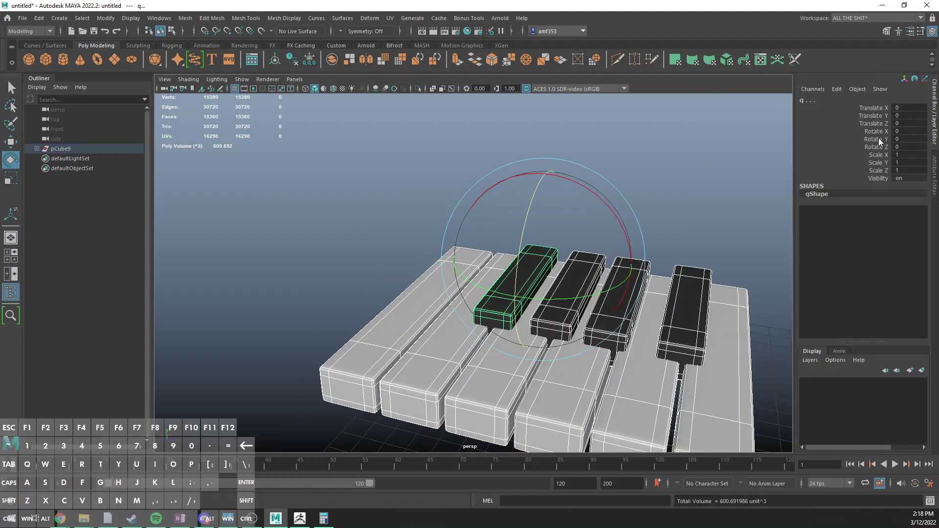
{"action": "left_click_drag", "start_coordinate": [875, 140], "coordinate": [874, 109]}
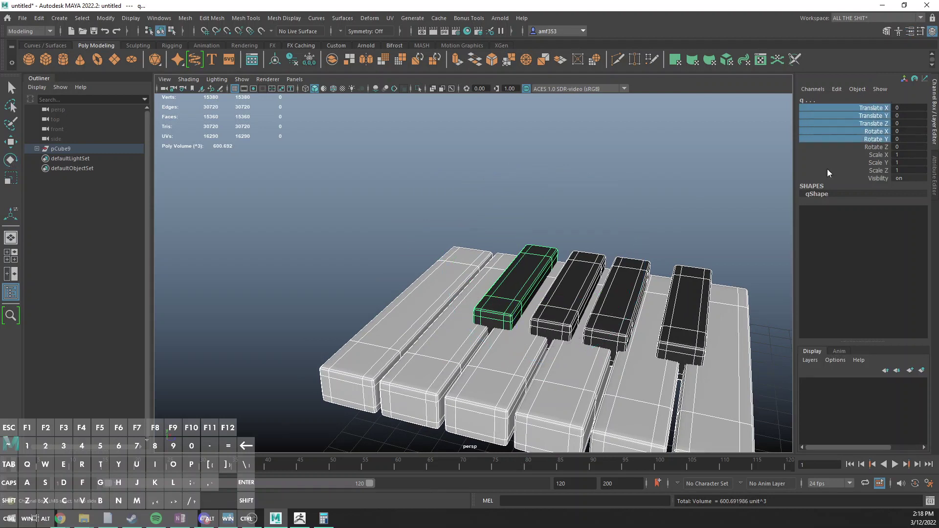
{"action": "mouse_move", "coordinate": [876, 156]}
{"action": "left_mouse_down", "text": "ctrl"}
{"action": "mouse_move", "coordinate": [876, 179]}
{"action": "mouse_move", "coordinate": [877, 171]}
{"action": "left_mouse_up", "text": "ctrl"}
{"action": "right_click", "coordinate": [876, 170]}
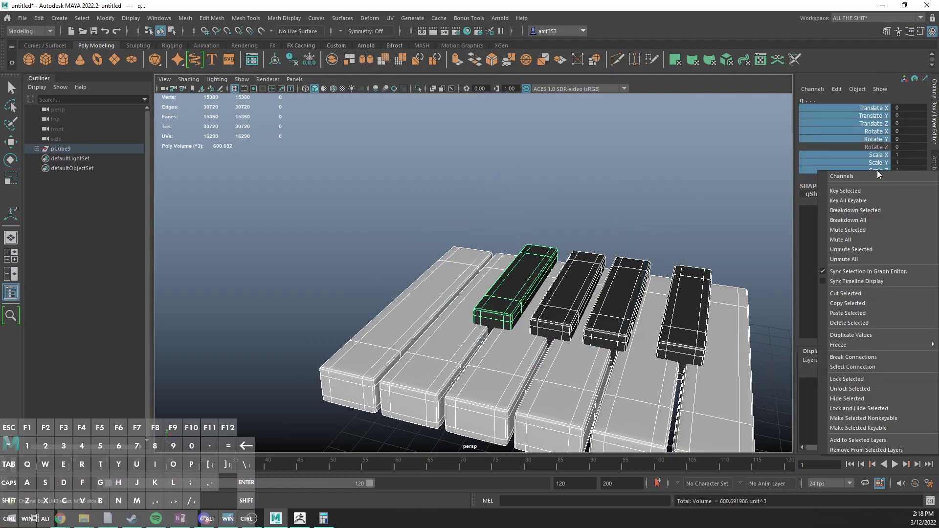
{"action": "left_click", "coordinate": [853, 378]}
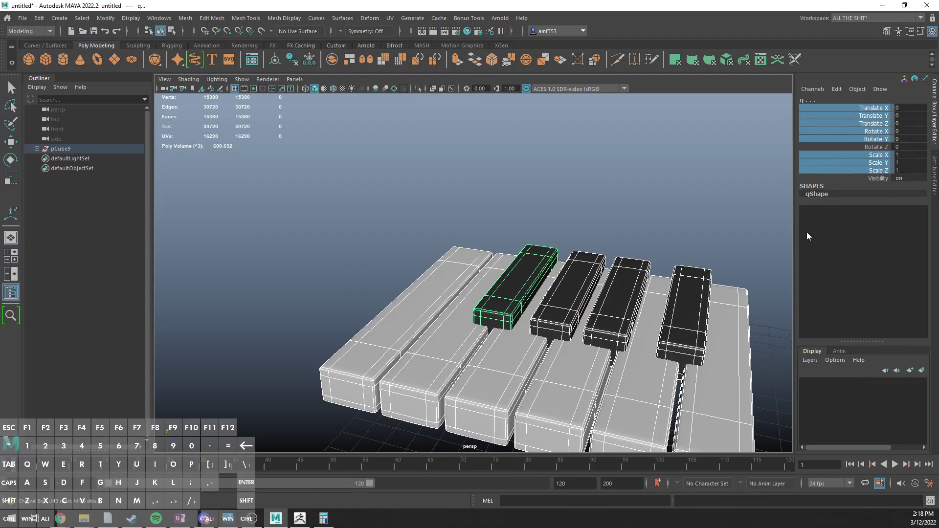
Step: Try rotating the second black key from the left to test its locked channels and Z rotation limit
{"action": "middle_click_drag", "start_coordinate": [506, 312], "coordinate": [441, 282], "text": "alt"}
{"action": "left_click", "coordinate": [497, 289]}
{"action": "key", "text": "e"}
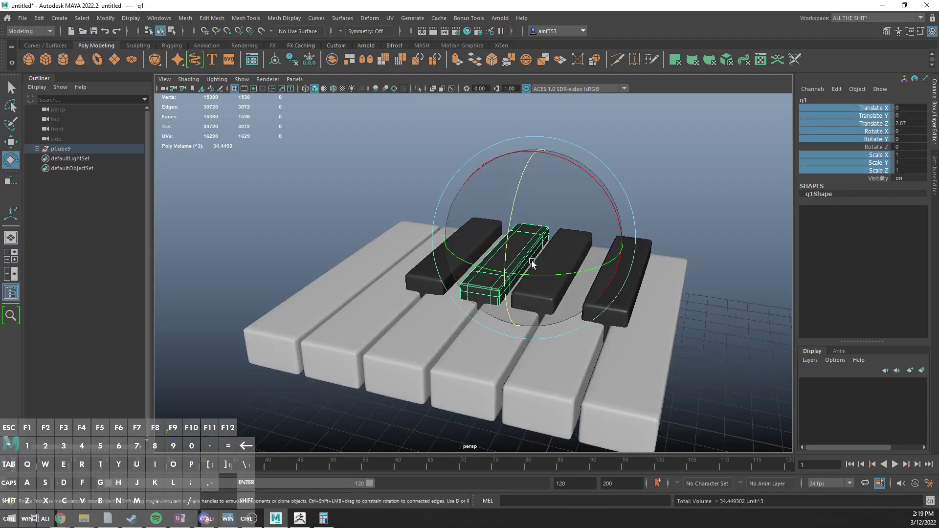
{"action": "left_click_drag", "start_coordinate": [531, 261], "coordinate": [626, 227]}
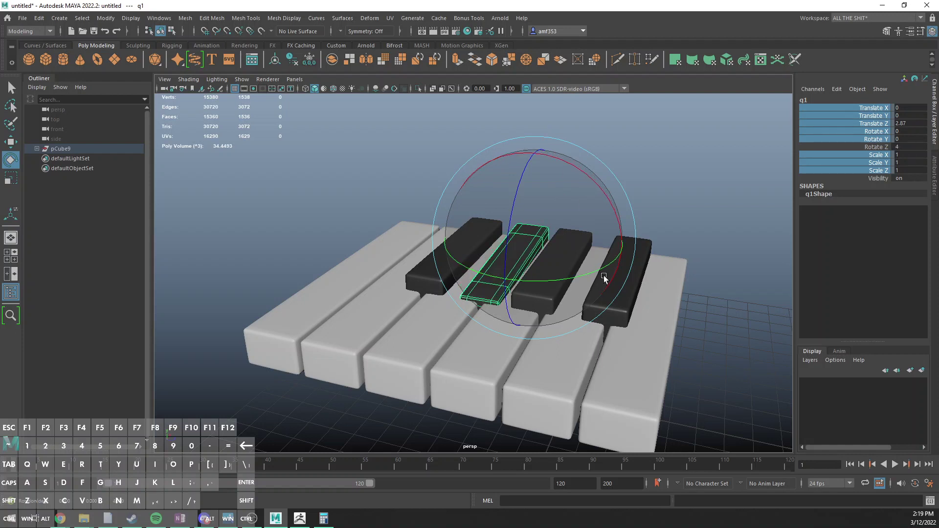
{"action": "key", "text": "ctrl+z"}
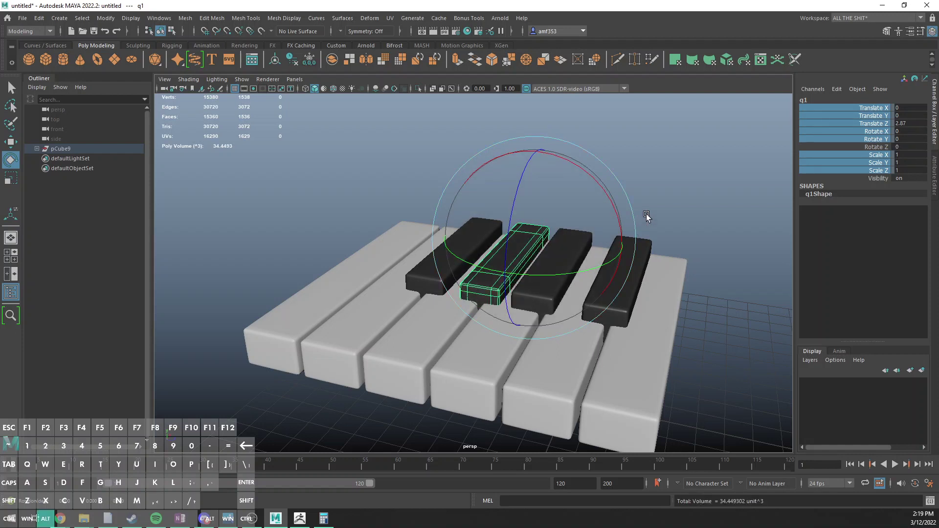
{"action": "left_click_drag", "start_coordinate": [647, 217], "coordinate": [608, 210], "text": "alt"}
{"action": "mouse_move", "coordinate": [564, 160]}
{"action": "left_mouse_down"}
{"action": "mouse_move", "coordinate": [534, 302]}
{"action": "mouse_move", "coordinate": [587, 271]}
{"action": "mouse_move", "coordinate": [678, 159]}
{"action": "left_mouse_up"}
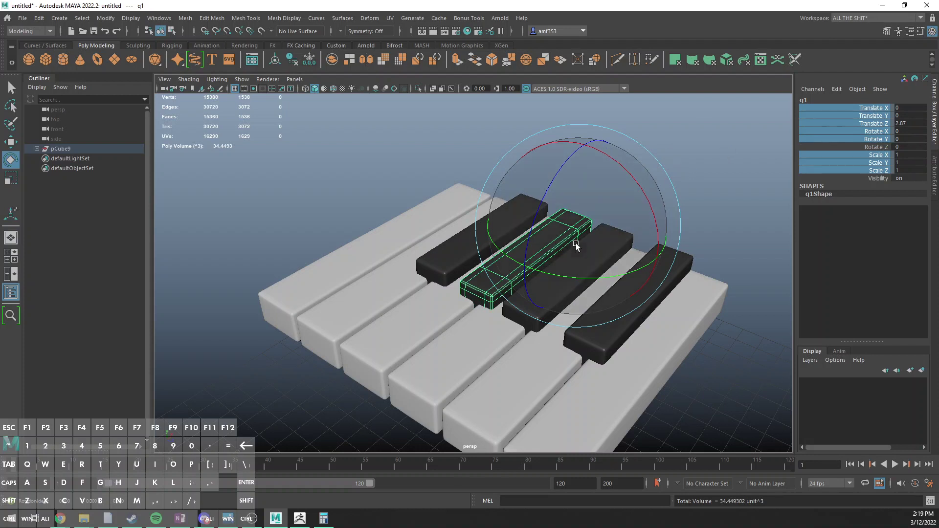
{"action": "left_click", "coordinate": [580, 192]}
{"action": "left_click", "coordinate": [544, 213]}
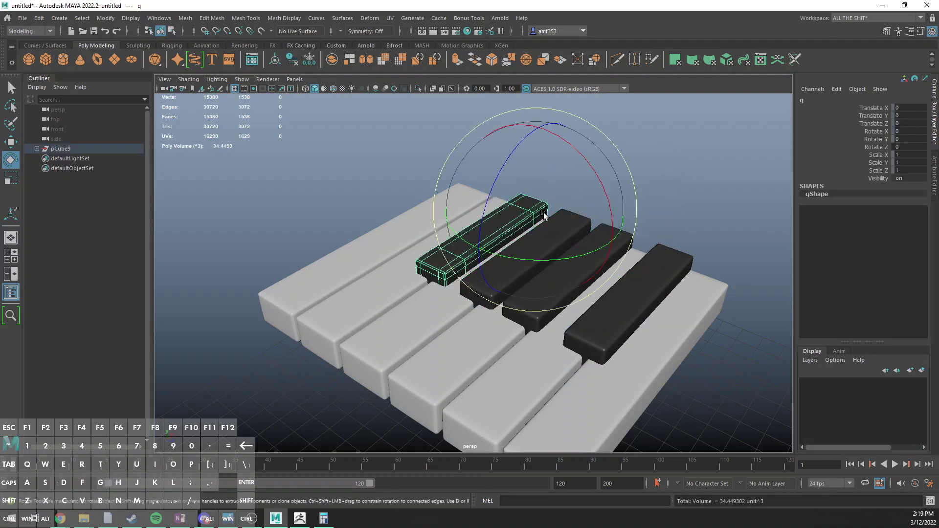
Step: Deselect everything and create a NURBS circle
{"action": "key", "text": "q"}
{"action": "left_click", "coordinate": [665, 190]}
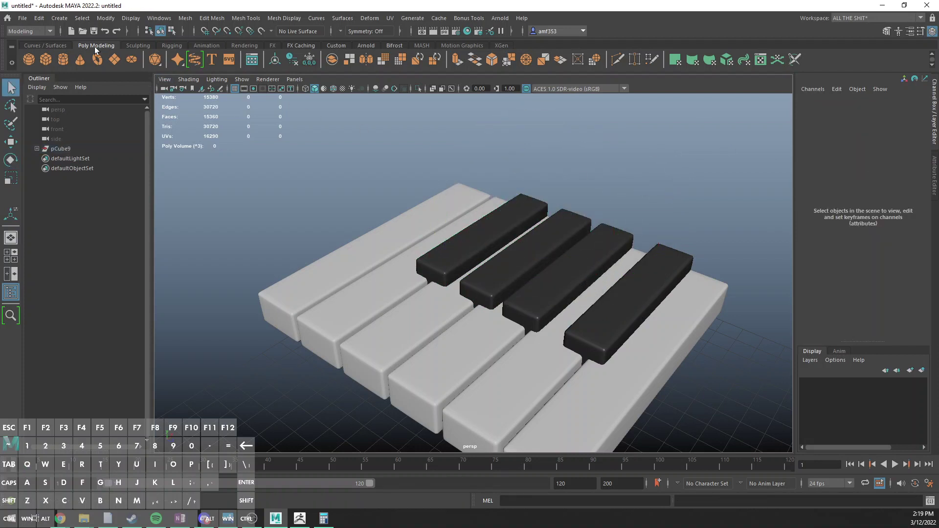
{"action": "left_click", "coordinate": [56, 46]}
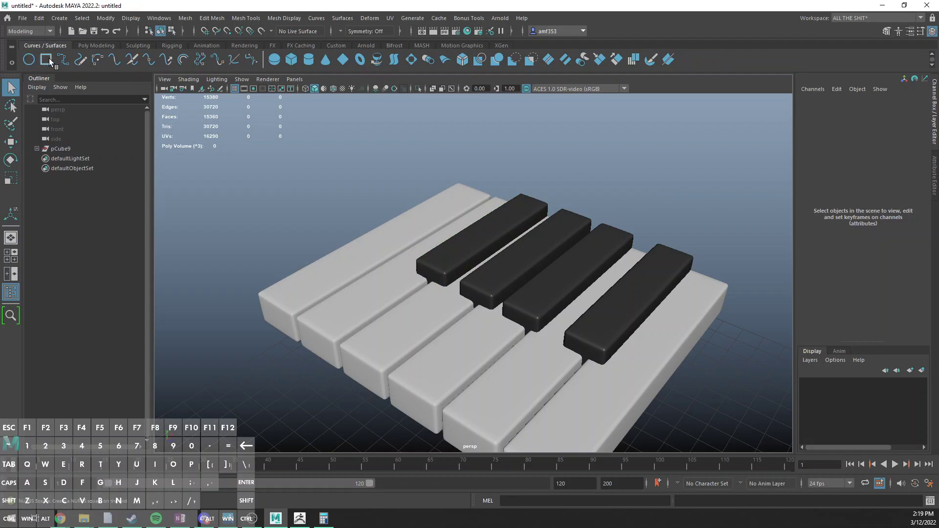
{"action": "left_click", "coordinate": [31, 63]}
Step: Move the circle behind the keys to about X 17.354, Z -5.287, and scale it to about 2.642, 2.642, 9.849
{"action": "left_click_drag", "start_coordinate": [702, 269], "coordinate": [735, 297], "text": "alt"}
{"action": "right_click_drag", "start_coordinate": [736, 297], "coordinate": [484, 209], "text": "alt"}
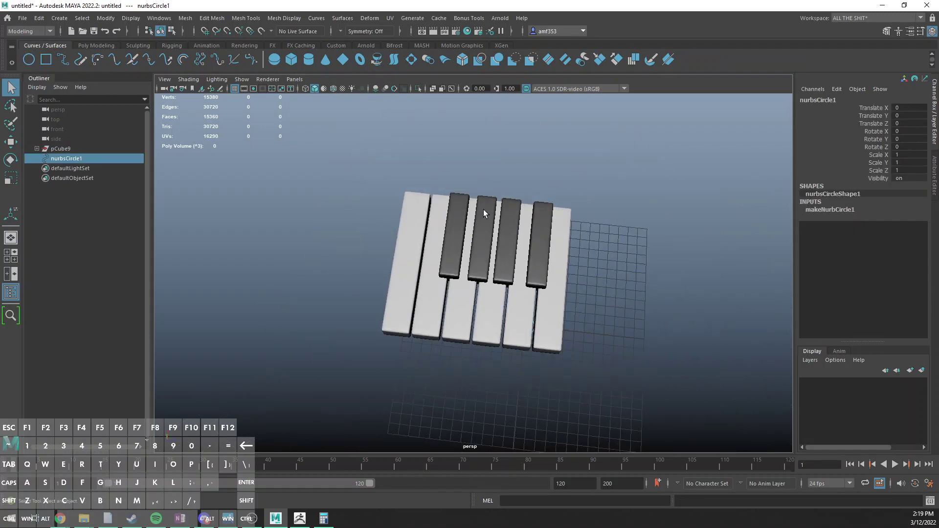
{"action": "key", "text": "w"}
{"action": "left_click_drag", "start_coordinate": [527, 302], "coordinate": [810, 236]}
{"action": "key", "text": "r"}
{"action": "key", "text": "w"}
{"action": "key", "text": "r"}
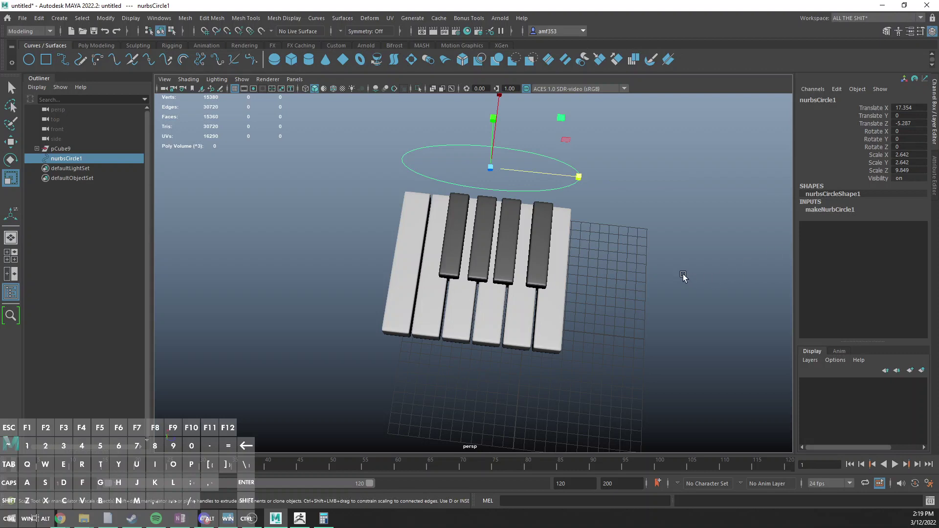
Step: Try rotating the second white key from the left down to Rotate Z 4
{"action": "scroll", "coordinate": [521, 235], "scroll_direction": "up", "scroll_amount": 5}
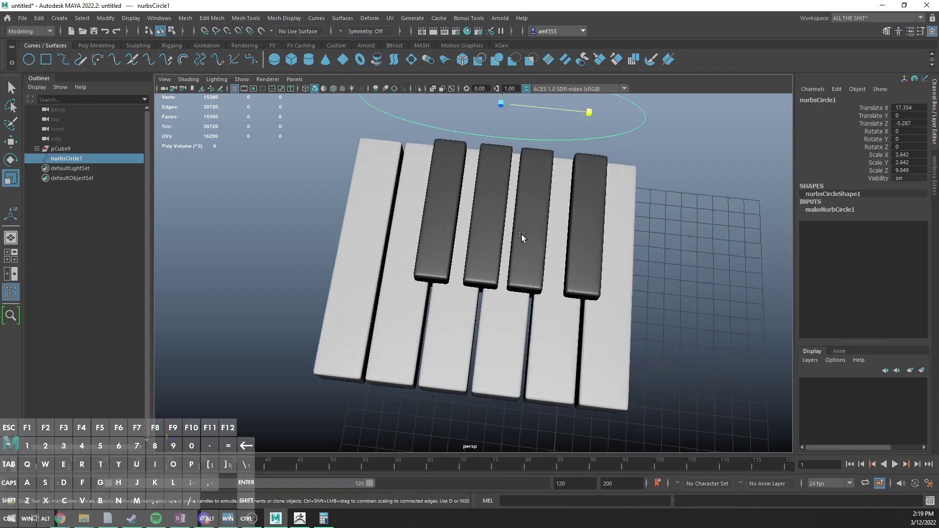
{"action": "left_click_drag", "start_coordinate": [522, 235], "coordinate": [455, 267], "text": "alt"}
{"action": "left_click", "coordinate": [392, 295]}
{"action": "key", "text": "e"}
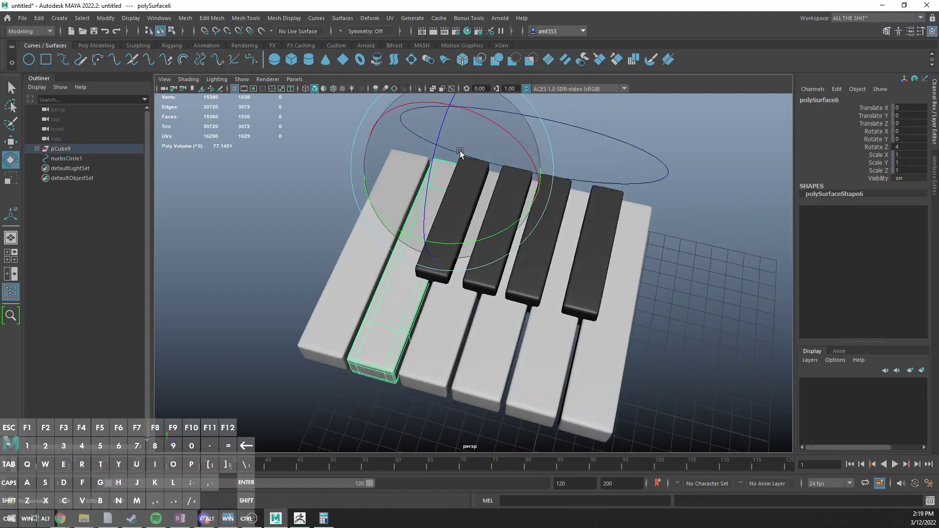
{"action": "key", "text": "ctrl+z"}
{"action": "key", "text": "q"}
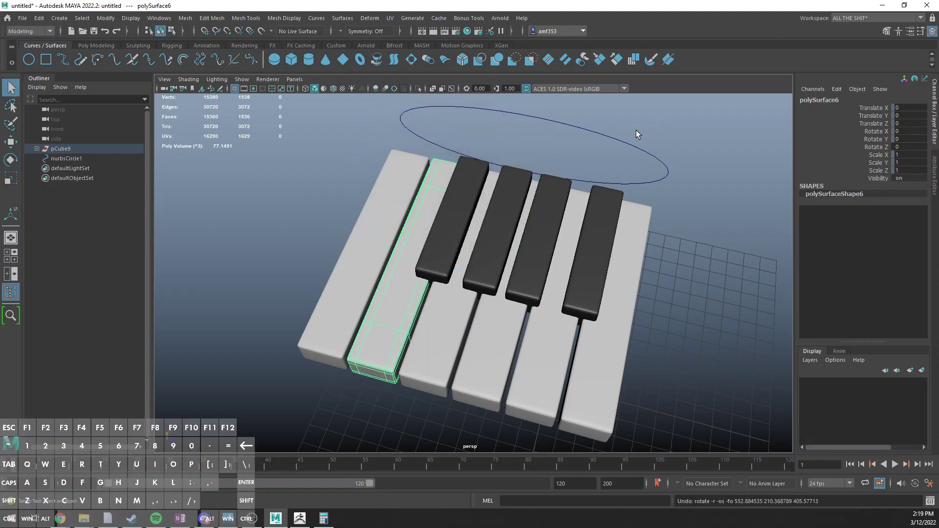
Step: Raise the NURBS circle above the keys to Translate Y about 3.67
{"action": "middle_click_drag", "start_coordinate": [577, 176], "coordinate": [536, 249], "text": "alt"}
{"action": "scroll", "coordinate": [477, 241], "scroll_direction": "up", "scroll_amount": 2}
{"action": "left_click_drag", "start_coordinate": [477, 241], "coordinate": [530, 194], "text": "alt"}
{"action": "left_click", "coordinate": [547, 258]}
{"action": "key", "text": "w"}
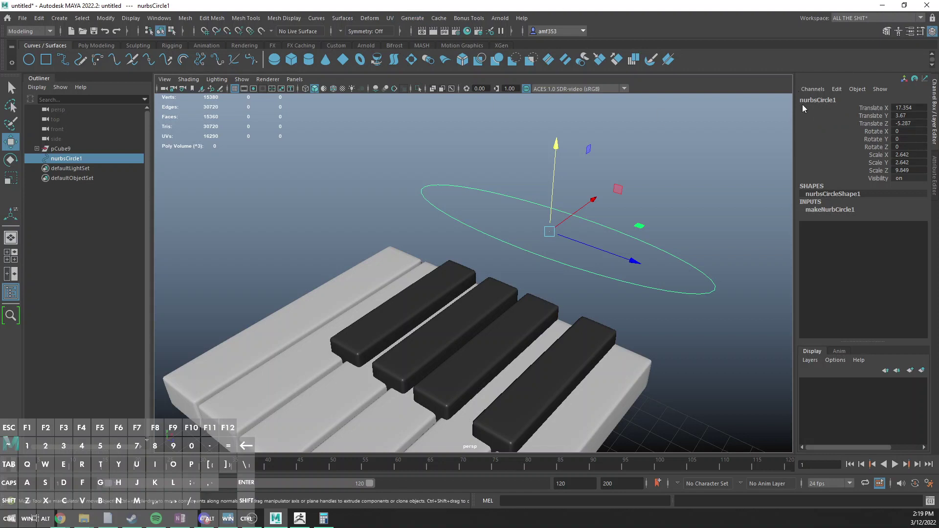
Step: Add a keyable float attribute named white1 to the NURBS circle with minimum 0, maximum 4 and default 0, and set its value to 4
{"action": "left_click", "coordinate": [835, 90]}
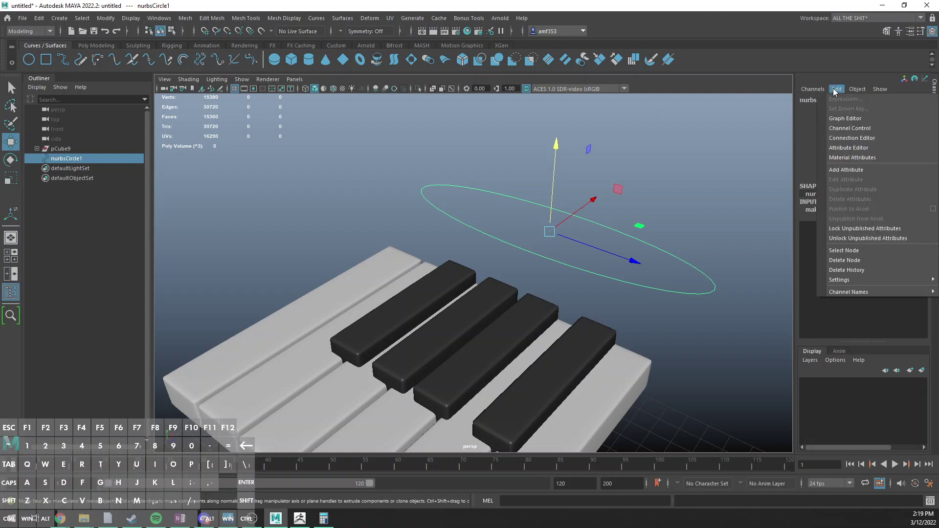
{"action": "left_click", "coordinate": [859, 171]}
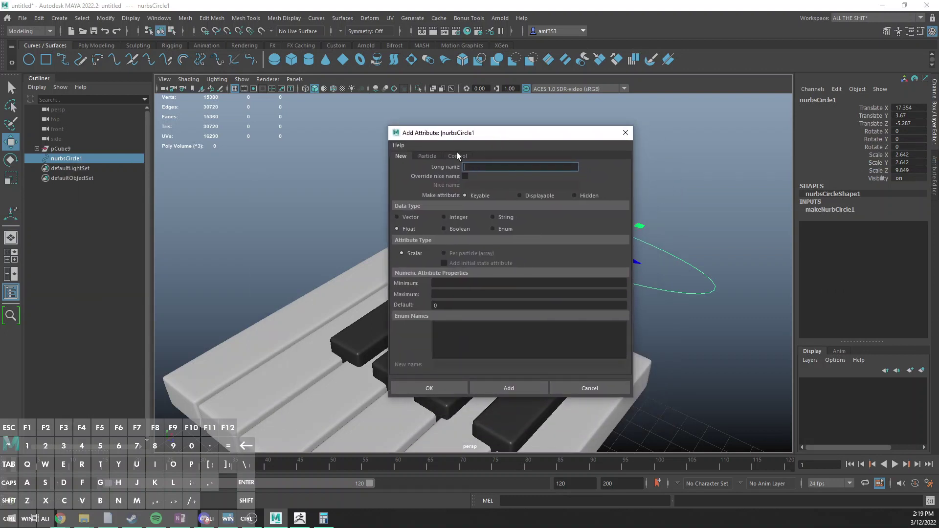
{"action": "type", "text": "white1"}
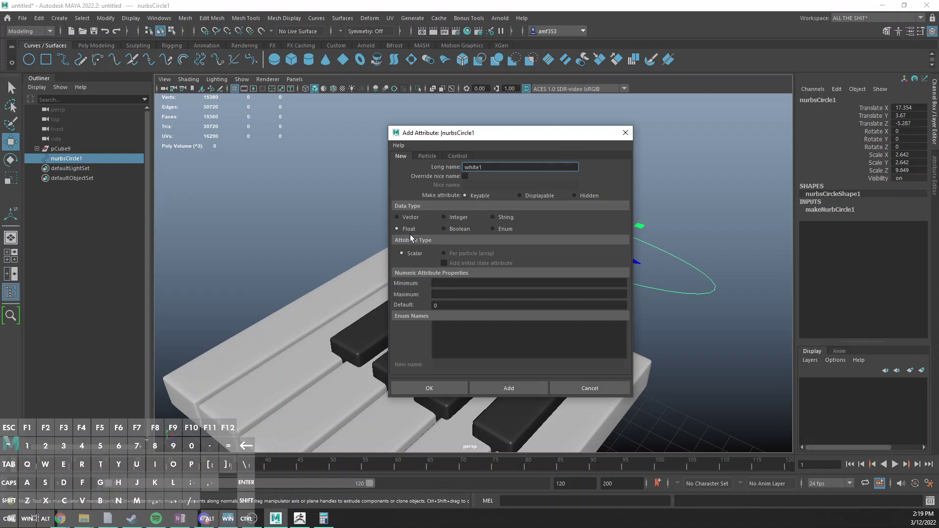
{"action": "left_click", "coordinate": [445, 282]}
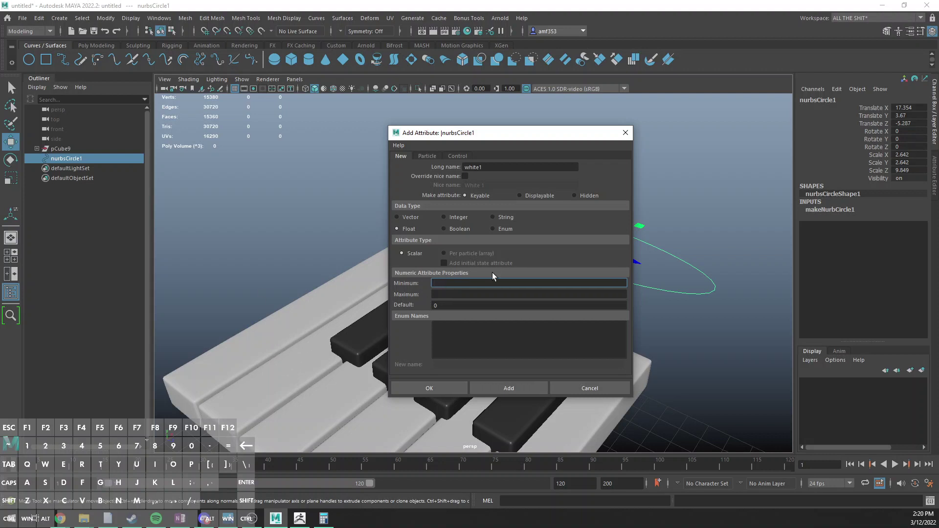
{"action": "type", "text": "0"}
{"action": "left_click", "coordinate": [435, 295]}
{"action": "type", "text": "4"}
{"action": "key", "text": "Tab"}
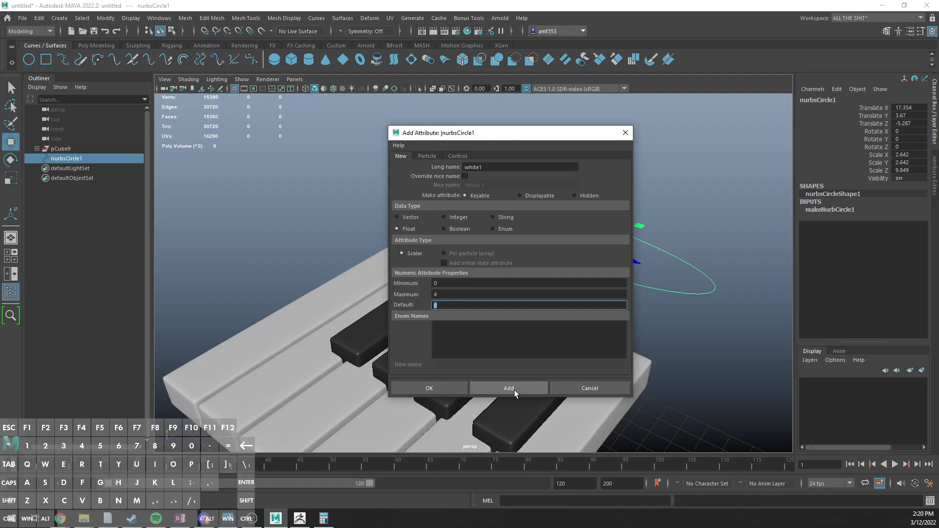
{"action": "left_click", "coordinate": [515, 389]}
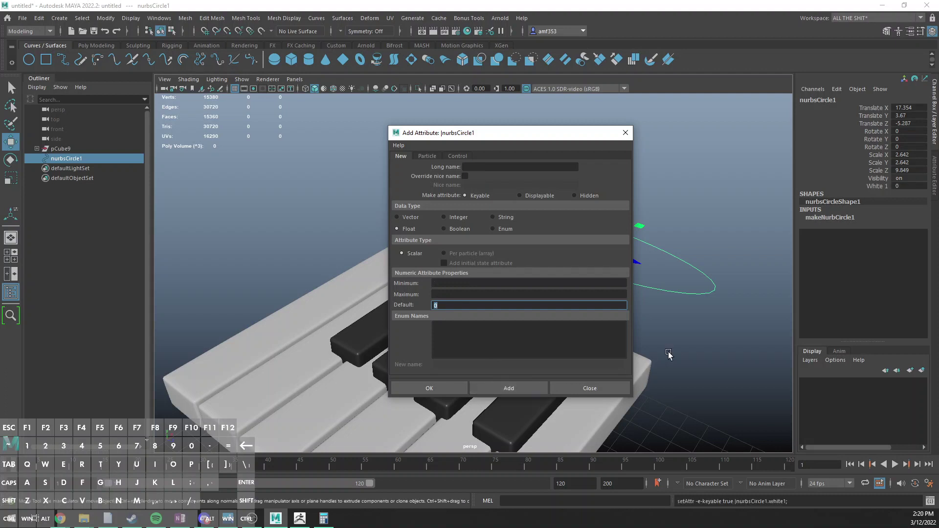
{"action": "left_click", "coordinate": [877, 187]}
{"action": "middle_click_drag", "start_coordinate": [678, 189], "coordinate": [738, 201]}
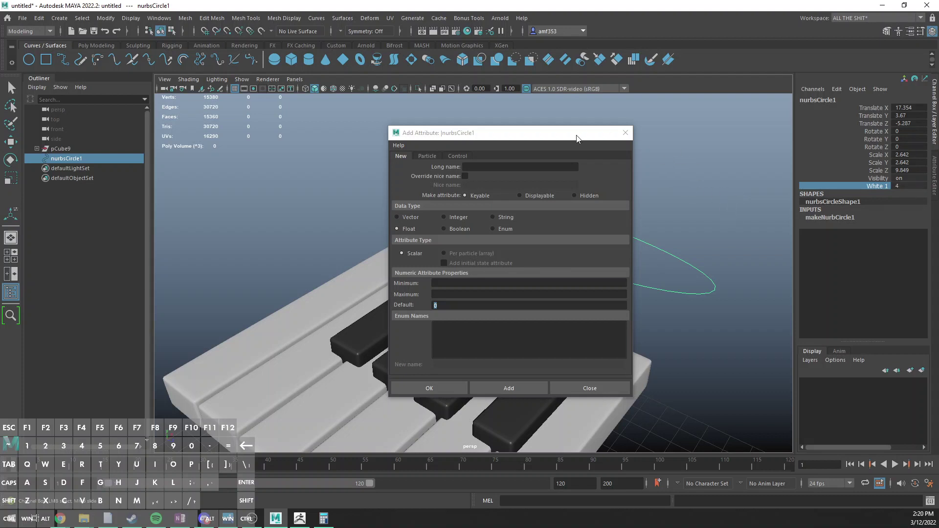
Step: Add a second keyable float attribute named white2 to the circle with minimum 0, maximum 1 and default 0
{"action": "left_click", "coordinate": [489, 168]}
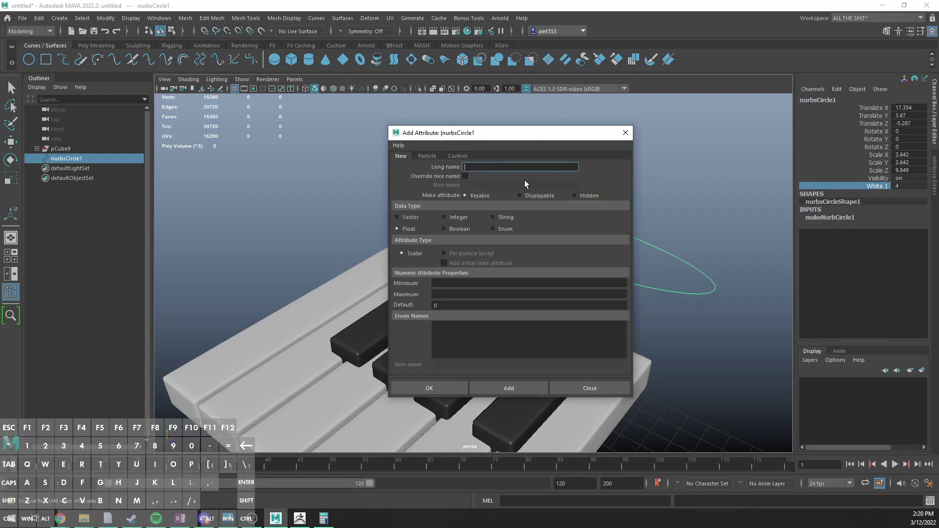
{"action": "type", "text": "white2"}
{"action": "left_click", "coordinate": [441, 284]}
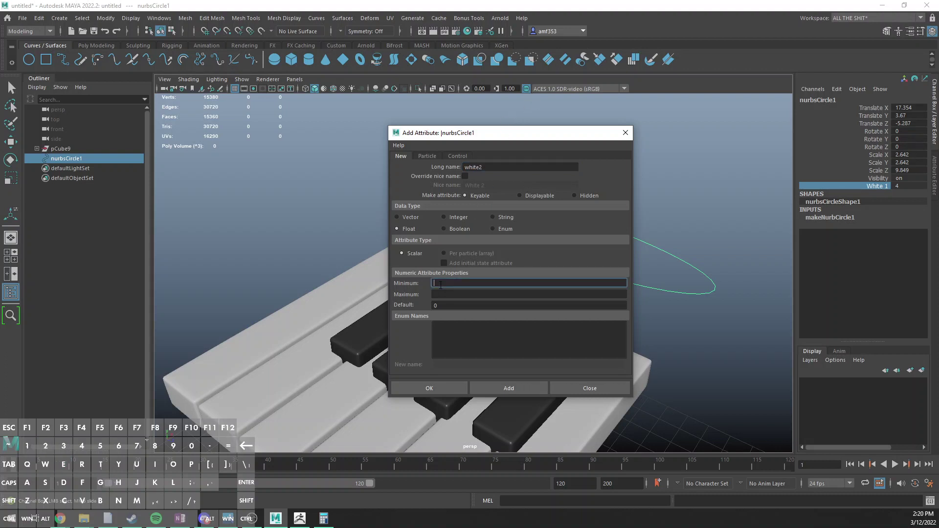
{"action": "type", "text": "0"}
{"action": "key", "text": "Tab"}
{"action": "type", "text": "1"}
{"action": "key", "text": "Tab"}
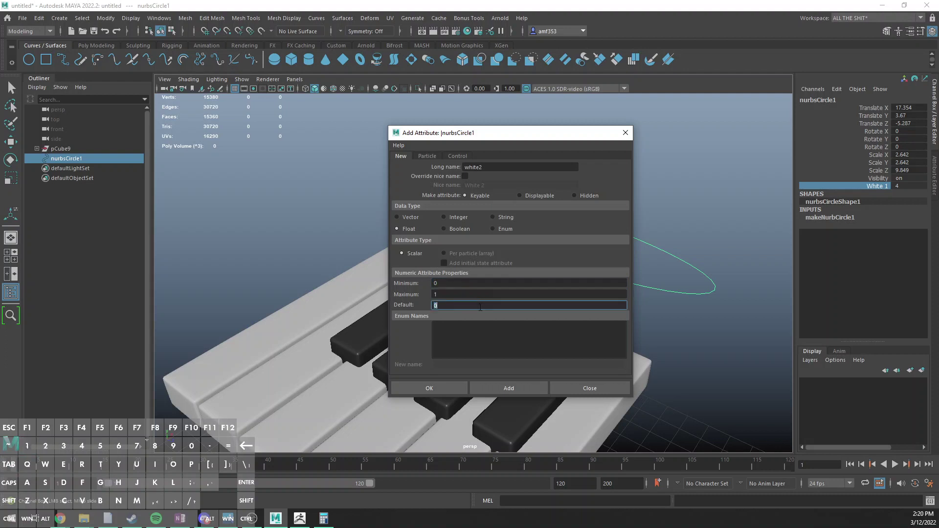
{"action": "left_click", "coordinate": [500, 387]}
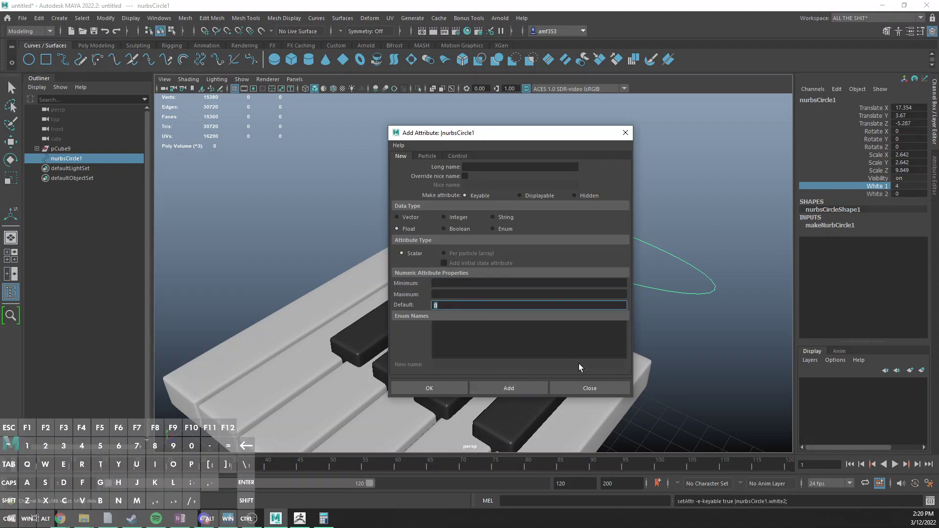
{"action": "left_click", "coordinate": [590, 388]}
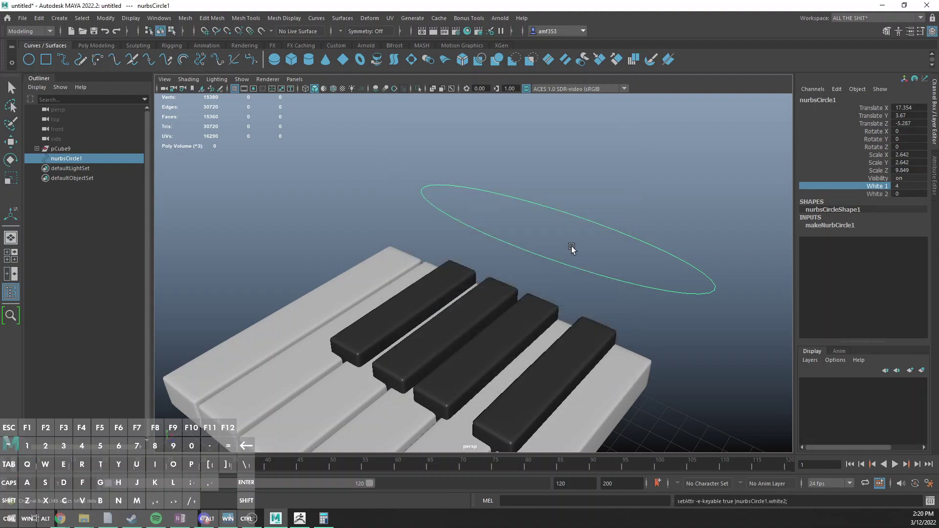
Step: Open the Connection Editor beside the keys with the NURBS circle loaded as the output source
{"action": "left_click_drag", "start_coordinate": [548, 247], "coordinate": [469, 200], "text": "alt"}
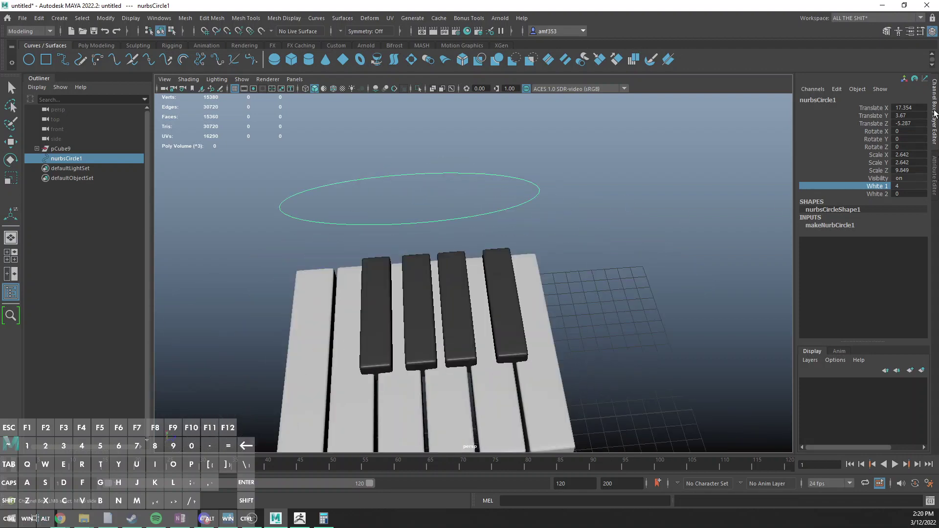
{"action": "left_click_drag", "start_coordinate": [742, 220], "coordinate": [561, 279], "text": "alt"}
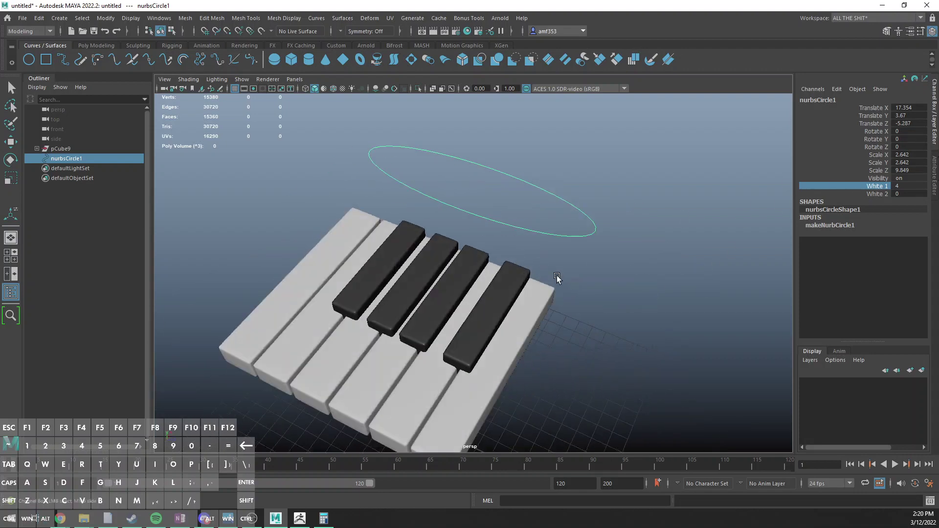
{"action": "left_click", "coordinate": [171, 18]}
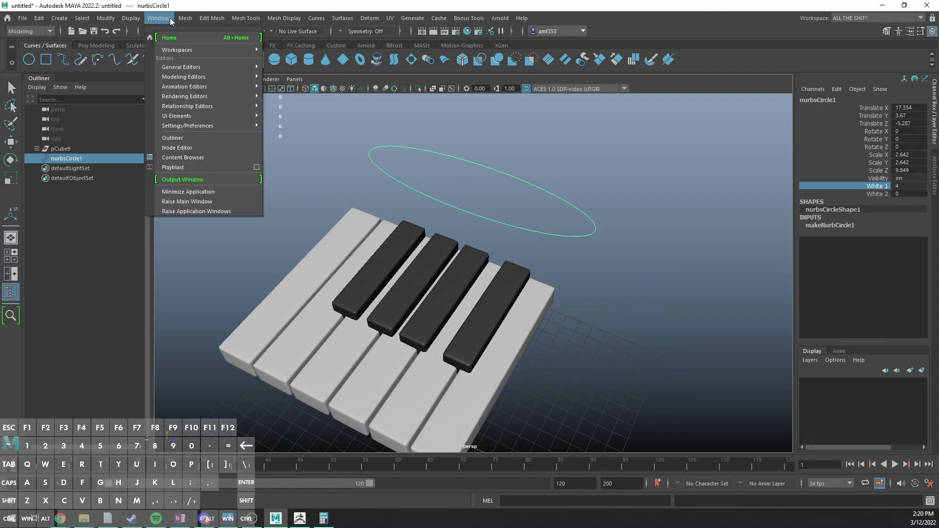
{"action": "mouse_move", "coordinate": [255, 71]}
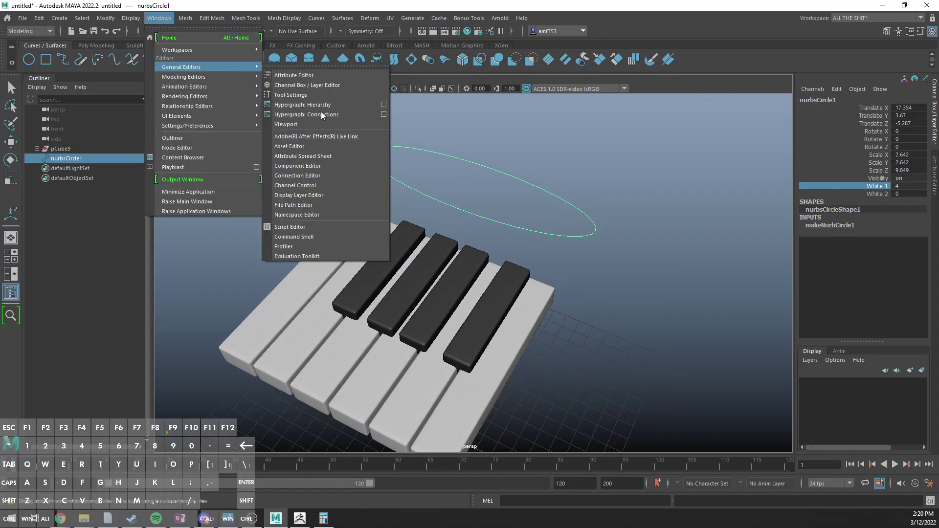
{"action": "left_click", "coordinate": [330, 175]}
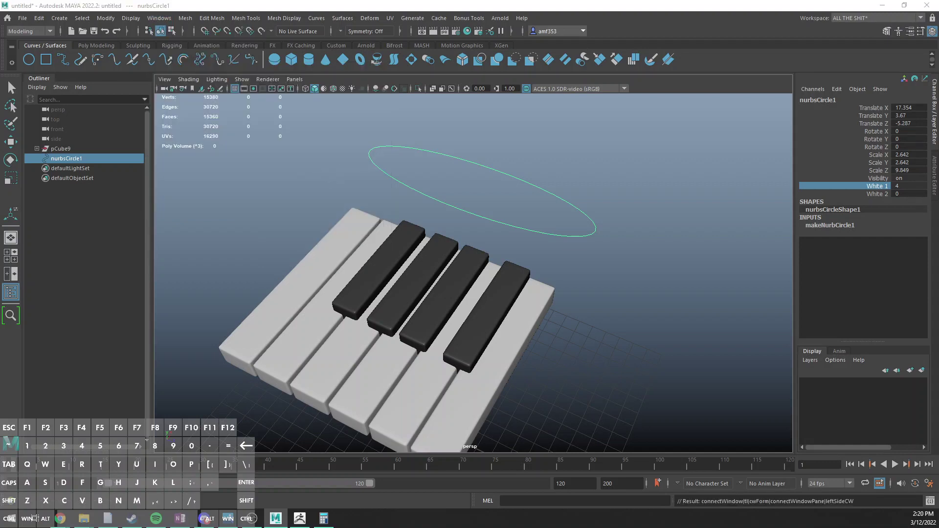
{"action": "left_click_drag", "start_coordinate": [304, 122], "coordinate": [230, 132]}
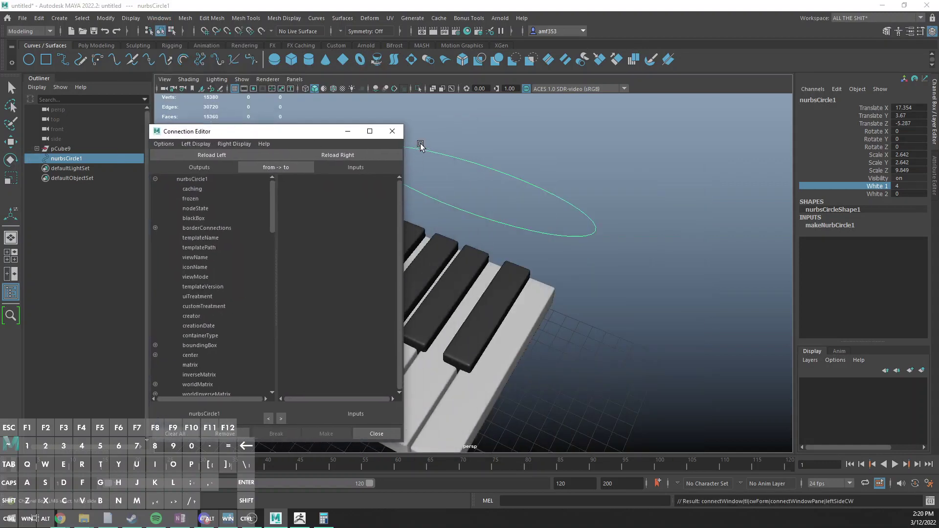
{"action": "middle_click_drag", "start_coordinate": [550, 180], "coordinate": [652, 182], "text": "alt"}
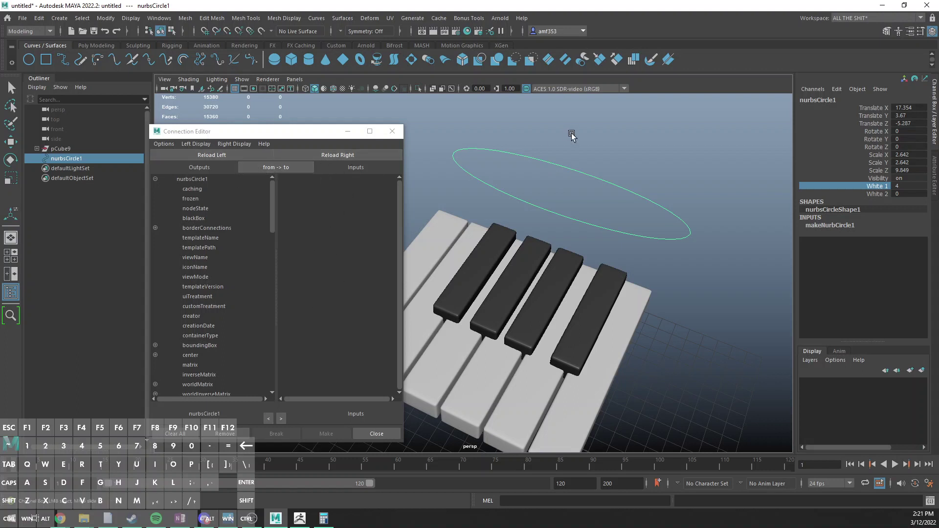
{"action": "left_click", "coordinate": [210, 155]}
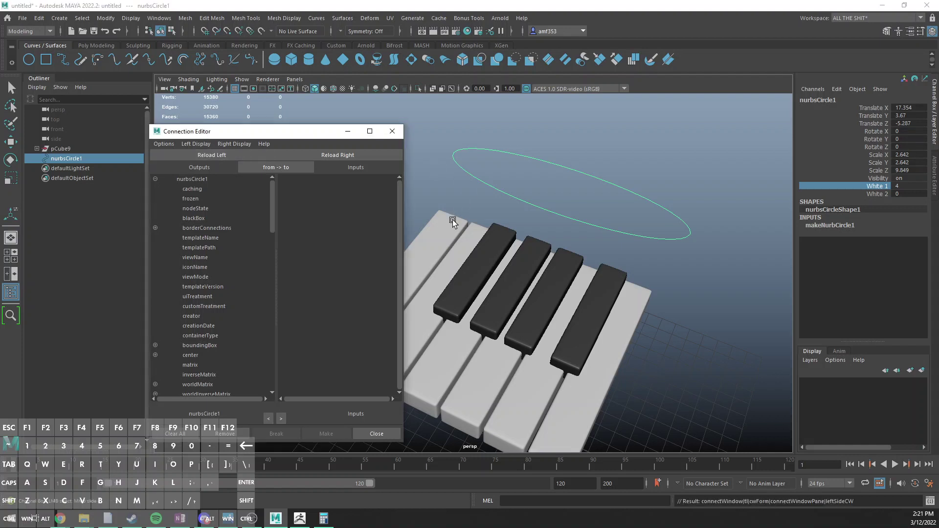
Step: Load the rightmost white key as the input target in the Connection Editor
{"action": "left_click", "coordinate": [618, 321]}
{"action": "key", "text": "w"}
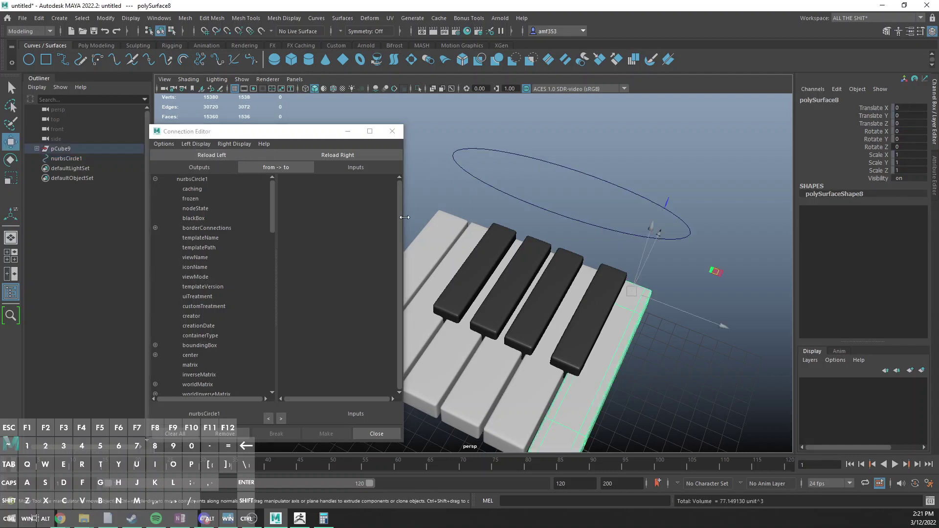
{"action": "left_click", "coordinate": [333, 155]}
{"action": "scroll", "coordinate": [204, 273], "scroll_direction": "down", "scroll_amount": 5}
{"action": "scroll", "coordinate": [205, 313], "scroll_direction": "down", "scroll_amount": 5}
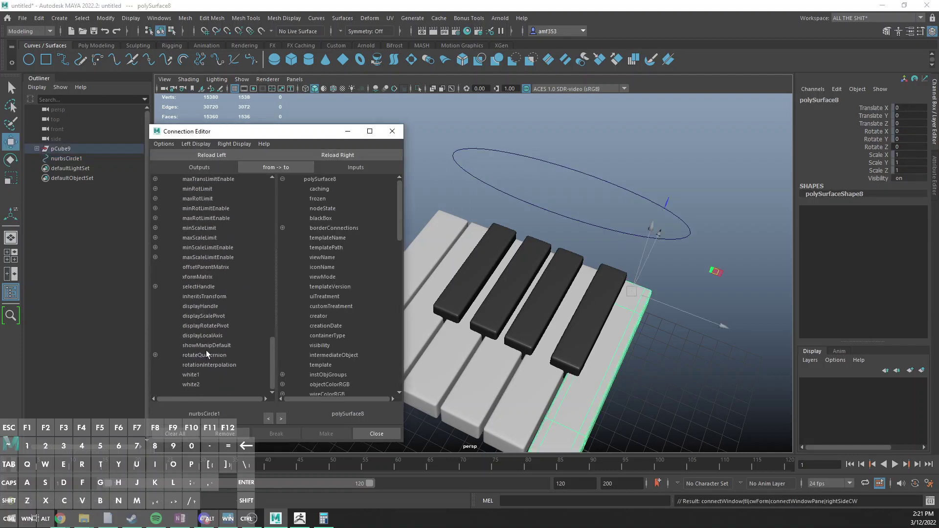
Step: Connect the circle's white1 attribute to the rightmost white key's rotateZ
{"action": "left_click", "coordinate": [193, 375]}
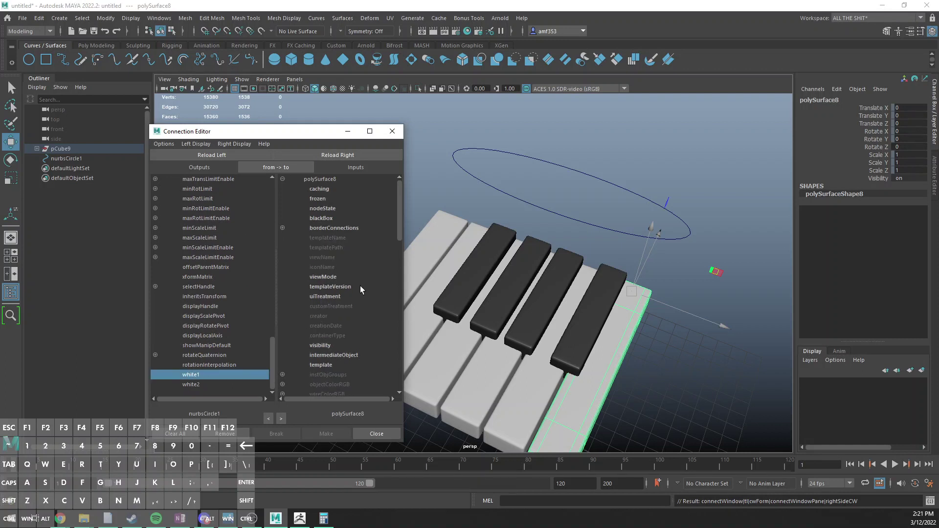
{"action": "scroll", "coordinate": [360, 285], "scroll_direction": "down", "scroll_amount": 5}
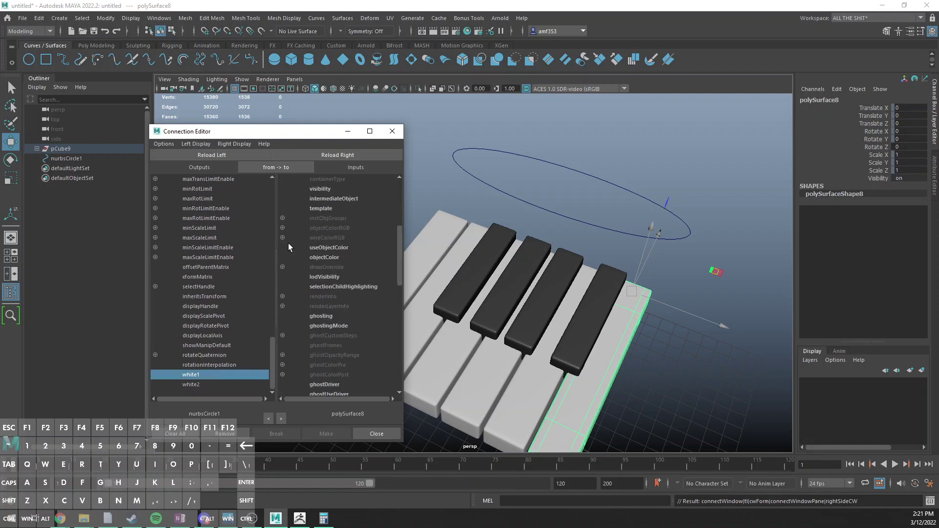
{"action": "scroll", "coordinate": [287, 244], "scroll_direction": "down", "scroll_amount": 3}
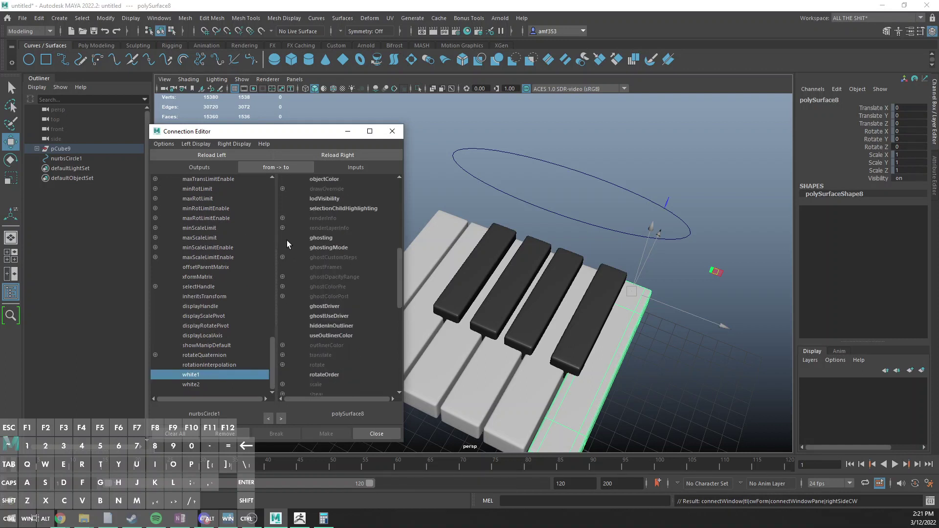
{"action": "left_click", "coordinate": [282, 364]}
{"action": "scroll", "coordinate": [338, 318], "scroll_direction": "down", "scroll_amount": 3}
{"action": "left_click", "coordinate": [338, 318]}
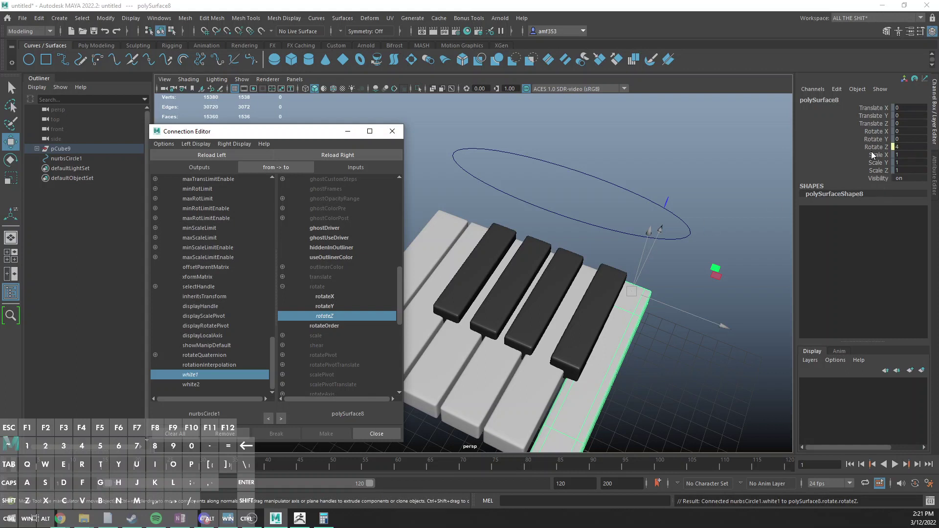
Step: Test the connection by scrubbing the circle's White 1 attribute to 0 while viewing the keys from the side
{"action": "left_click", "coordinate": [576, 170]}
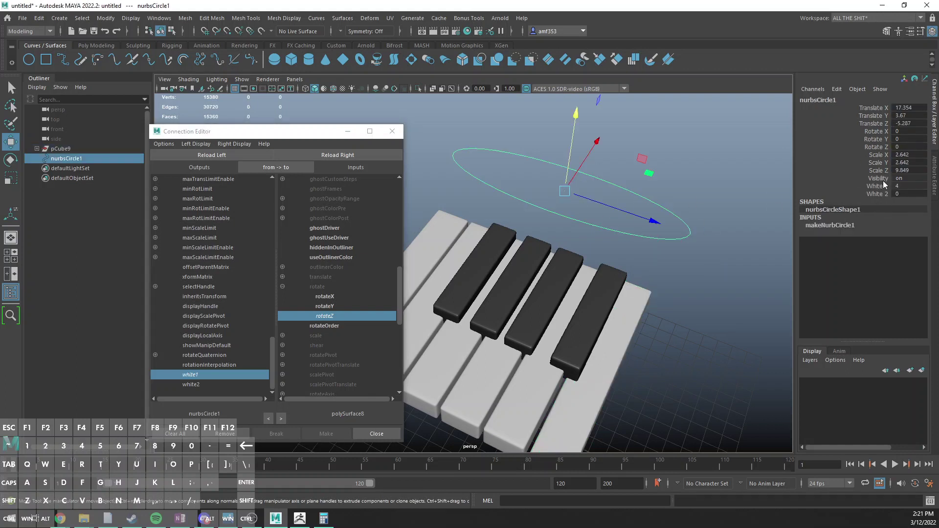
{"action": "left_click", "coordinate": [880, 186]}
{"action": "left_click_drag", "start_coordinate": [706, 192], "coordinate": [719, 291], "text": "alt"}
{"action": "middle_click_drag", "start_coordinate": [719, 291], "coordinate": [756, 292]}
Step: Try rotating the rightmost white key directly with the Rotate tool
{"action": "left_click", "coordinate": [583, 342]}
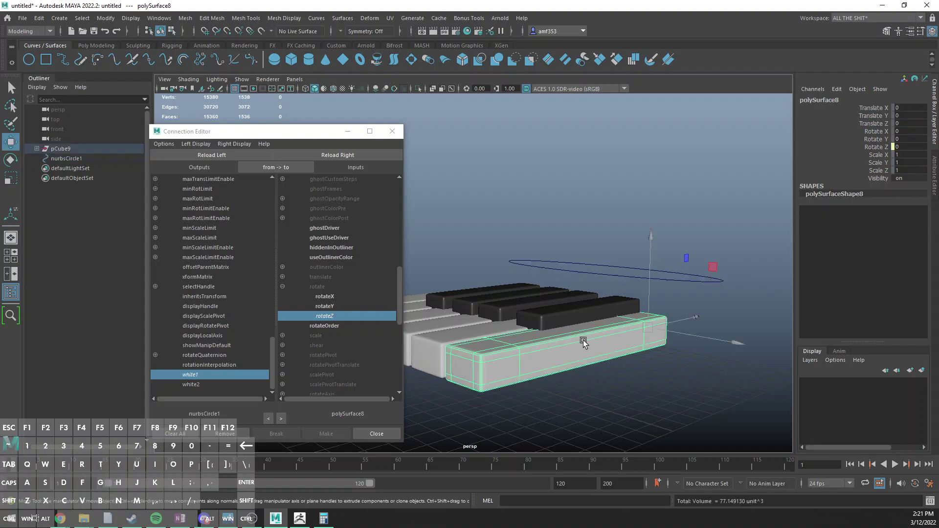
{"action": "key", "text": "e"}
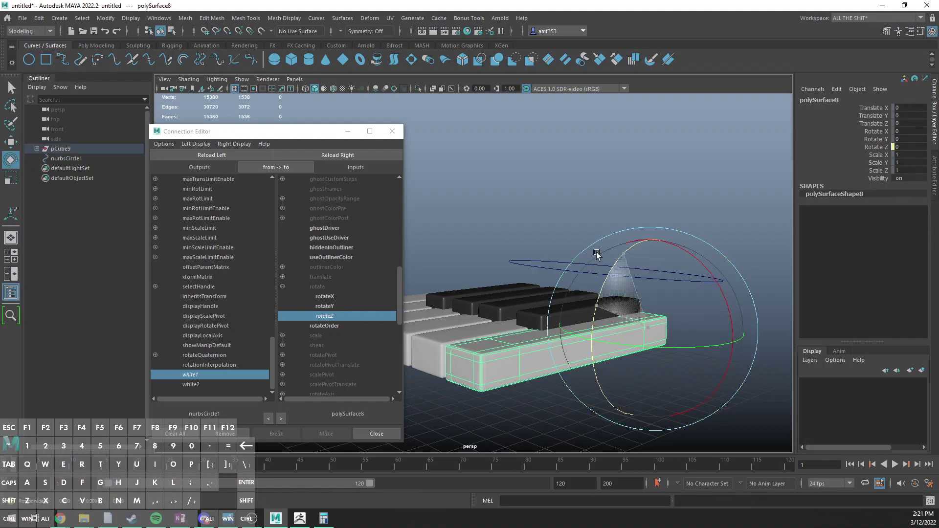
{"action": "key", "text": "q"}
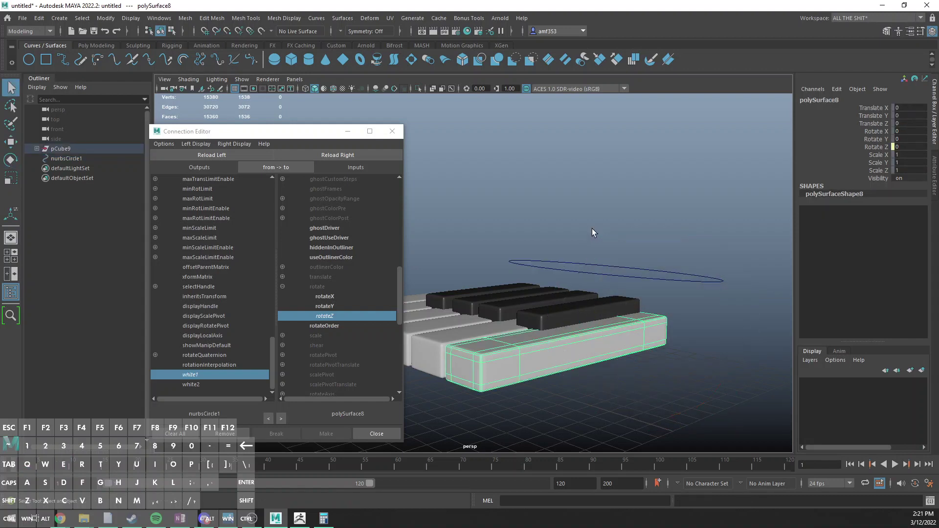
Step: Scrub the circle's White 1 attribute to 4 to press the rightmost white key down
{"action": "left_click", "coordinate": [627, 273]}
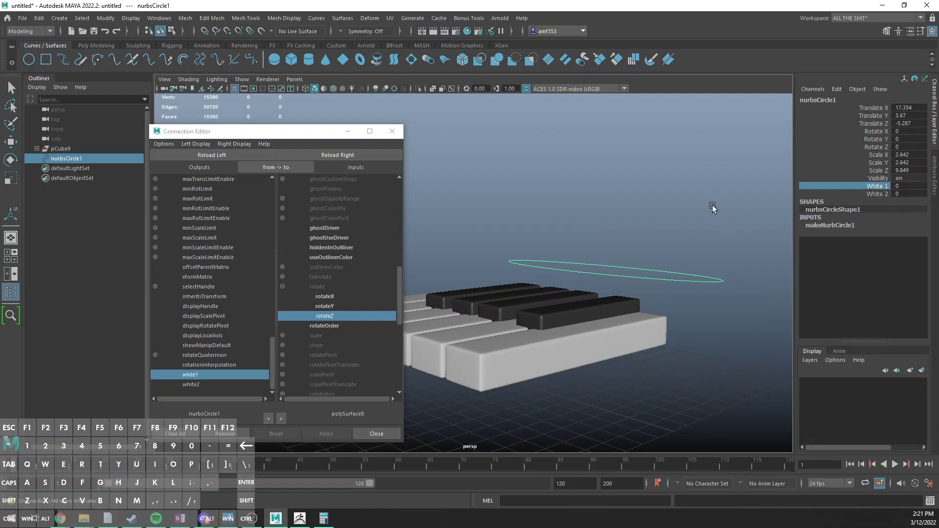
{"action": "right_click_drag", "start_coordinate": [712, 207], "coordinate": [670, 209], "text": "alt"}
{"action": "middle_click_drag", "start_coordinate": [681, 206], "coordinate": [708, 240]}
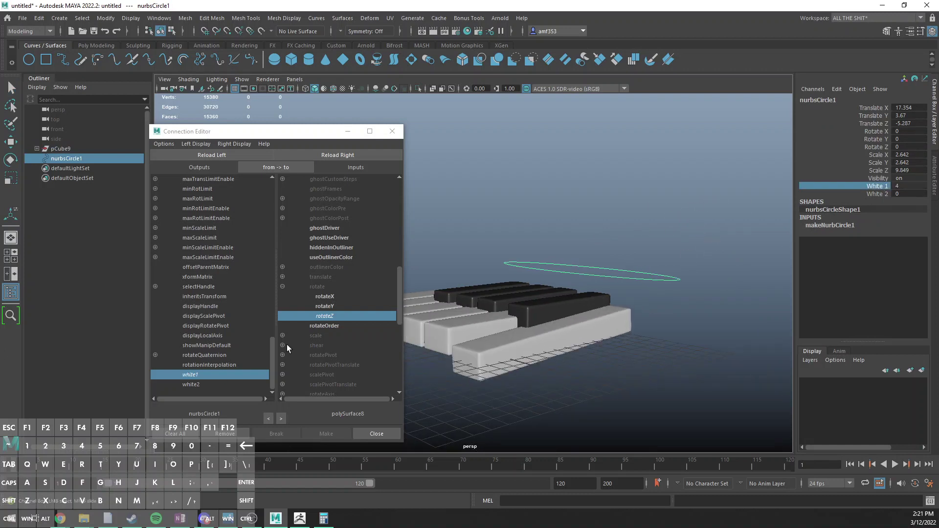
Step: Load the white key adjacent to the rightmost one as the input target in the Connection Editor
{"action": "key", "text": "q"}
{"action": "left_click", "coordinate": [426, 306]}
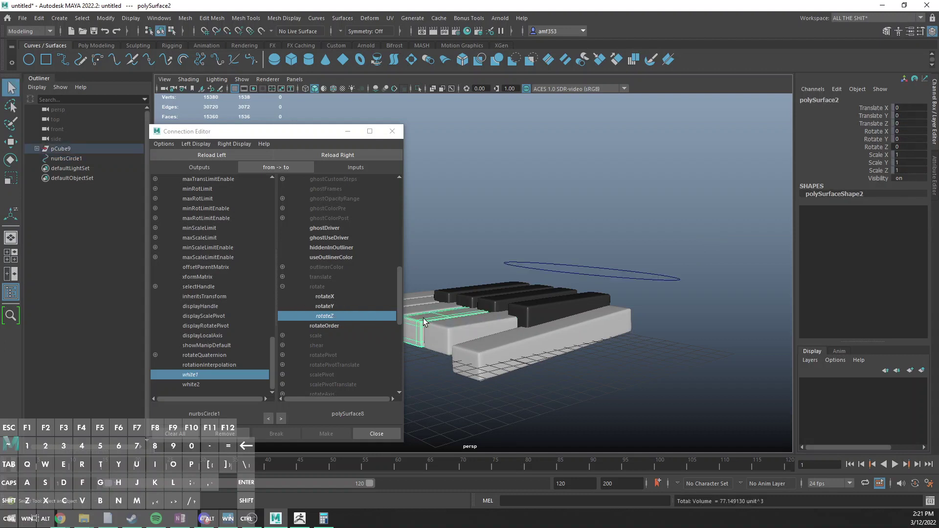
{"action": "left_click", "coordinate": [344, 155]}
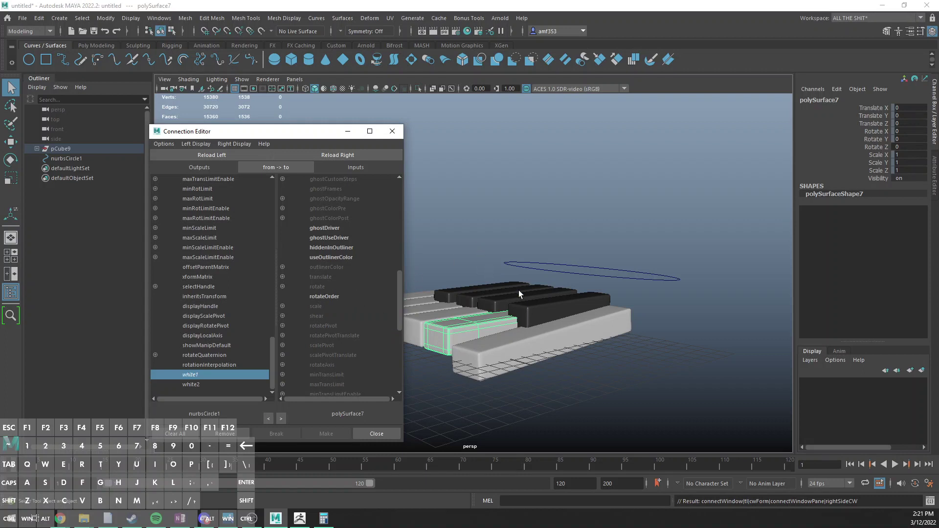
{"action": "left_click_drag", "start_coordinate": [520, 293], "coordinate": [570, 315], "text": "alt"}
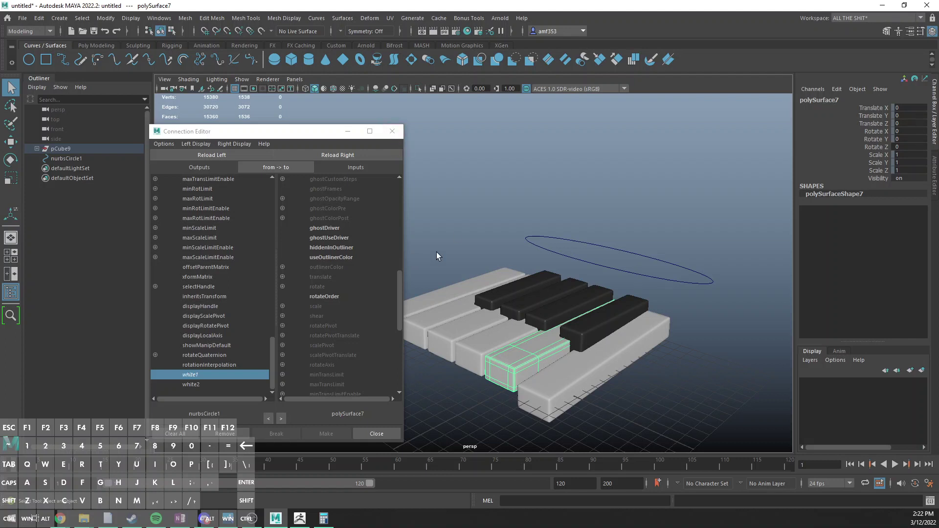
Step: Close the Connection Editor, select the NURBS circle, and open the Set Driven Key window from the Animation menu set
{"action": "left_click_drag", "start_coordinate": [449, 265], "coordinate": [575, 379]}
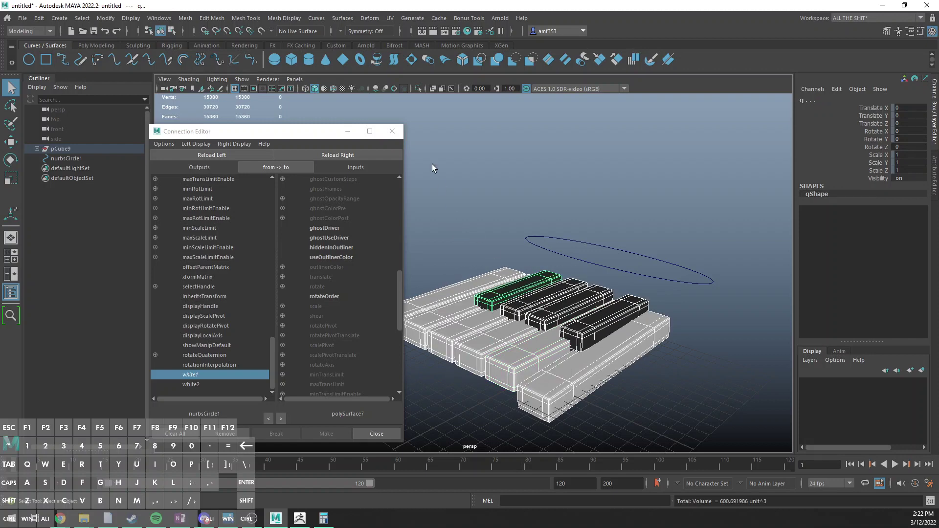
{"action": "left_click", "coordinate": [394, 133]}
{"action": "left_click", "coordinate": [589, 251]}
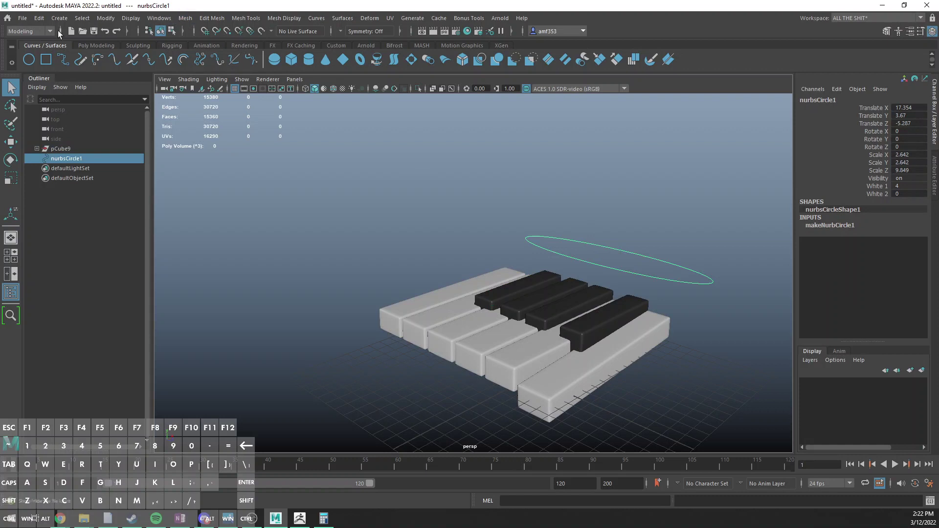
{"action": "left_click", "coordinate": [28, 33]}
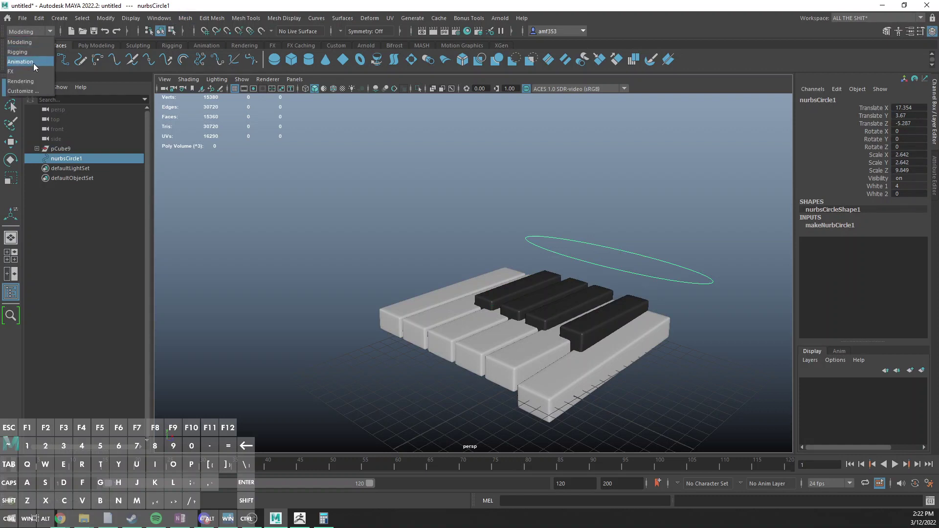
{"action": "left_click", "coordinate": [33, 63]}
{"action": "left_click", "coordinate": [188, 24]}
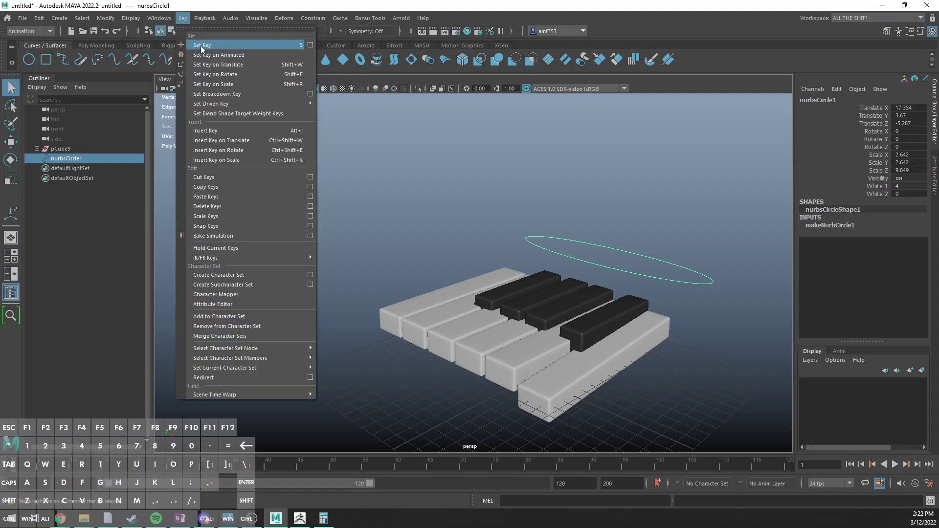
{"action": "mouse_move", "coordinate": [283, 103]}
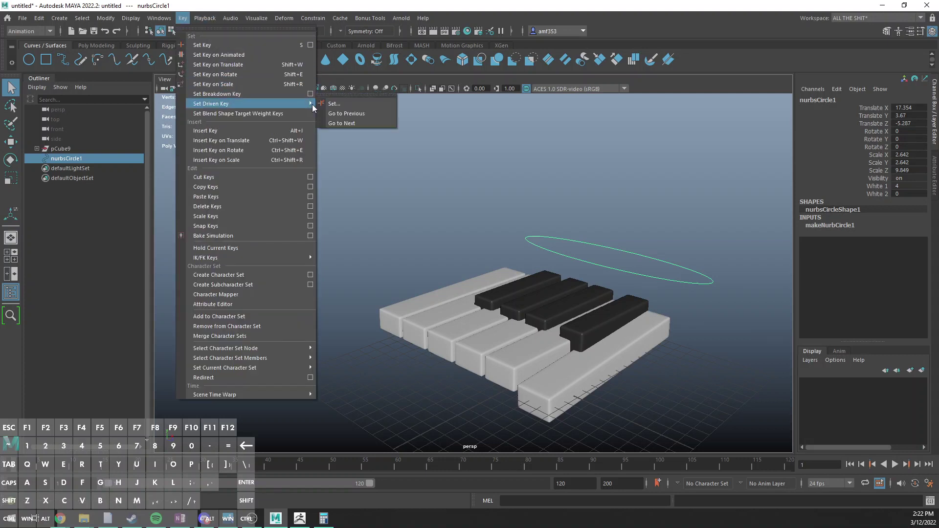
{"action": "left_click", "coordinate": [354, 106]}
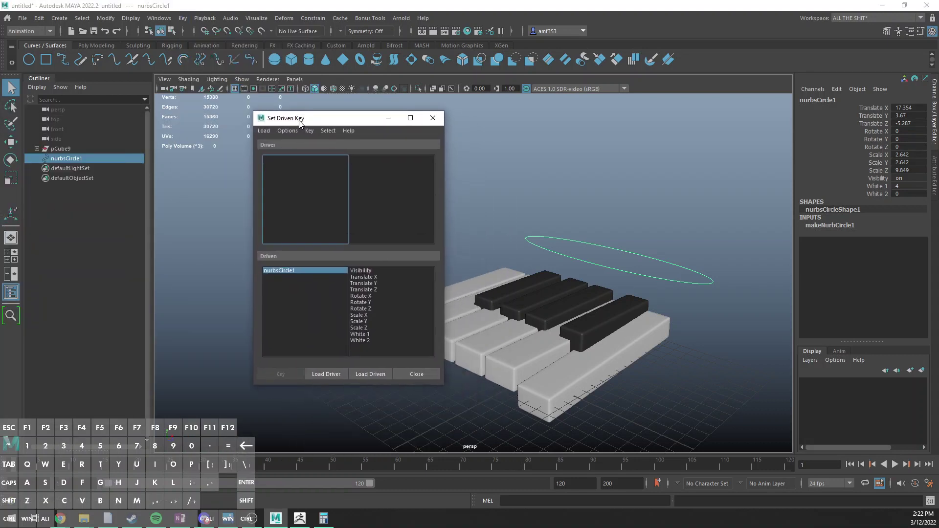
Step: Load the NURBS circle as the driver and the white key adjacent to the rightmost one as the driven object
{"action": "left_click_drag", "start_coordinate": [634, 235], "coordinate": [652, 262]}
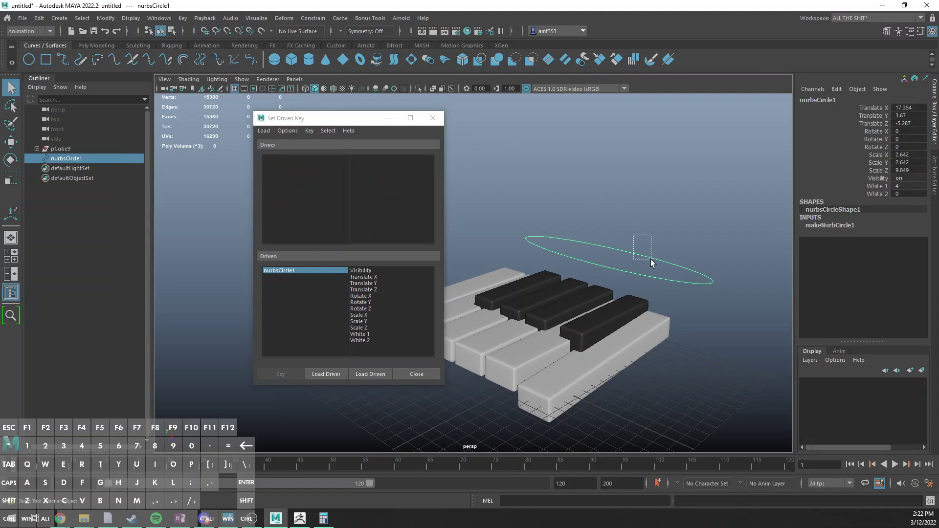
{"action": "left_click", "coordinate": [329, 373]}
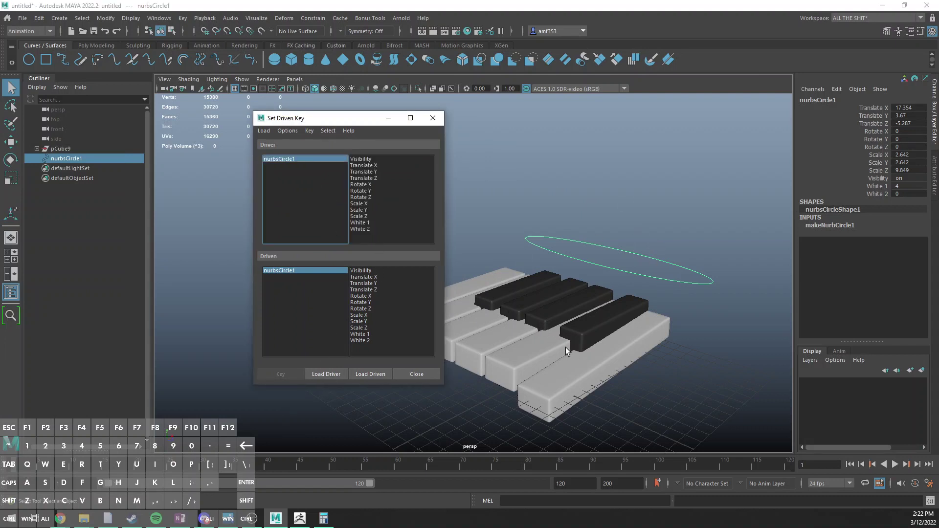
{"action": "left_click", "coordinate": [550, 349]}
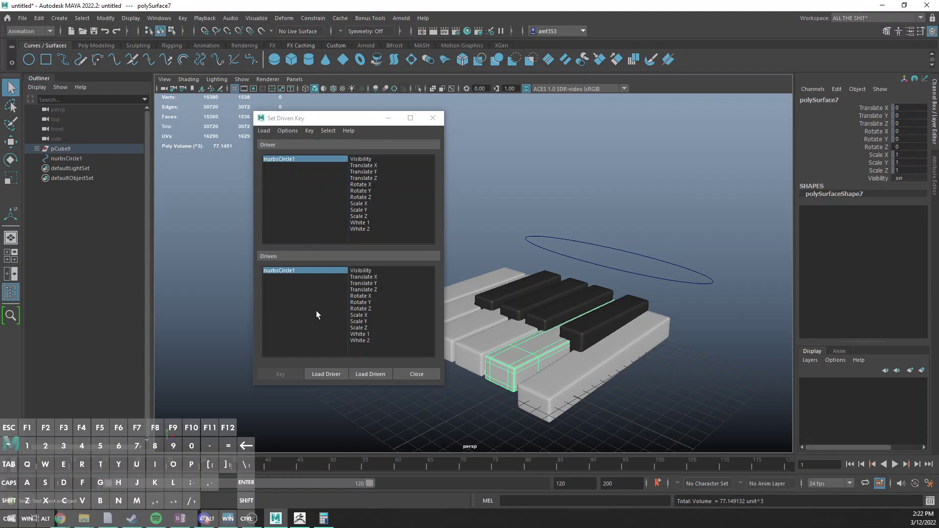
{"action": "left_click", "coordinate": [377, 375]}
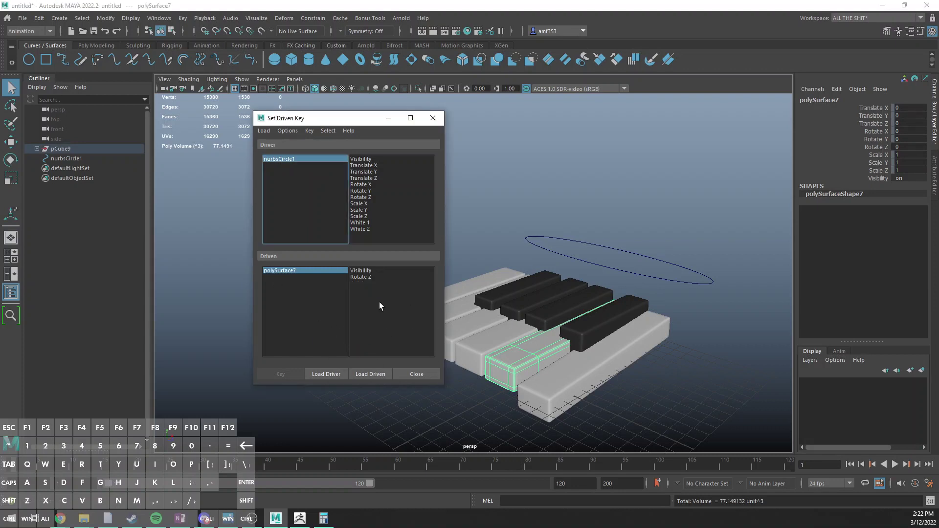
Step: Pair the circle's White 2 with the key's Rotate Z and set a driven key for the unpressed position at White 2 = 0
{"action": "left_click", "coordinate": [359, 277]}
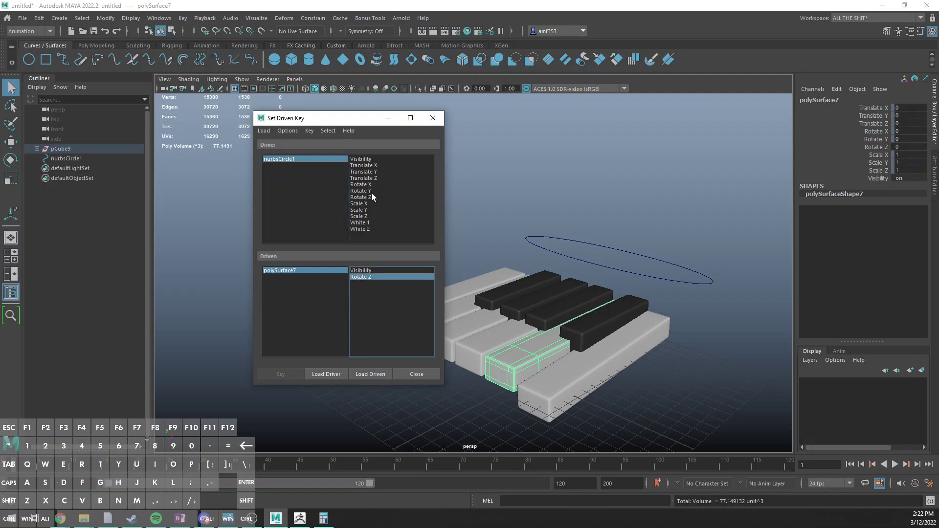
{"action": "left_click", "coordinate": [369, 228]}
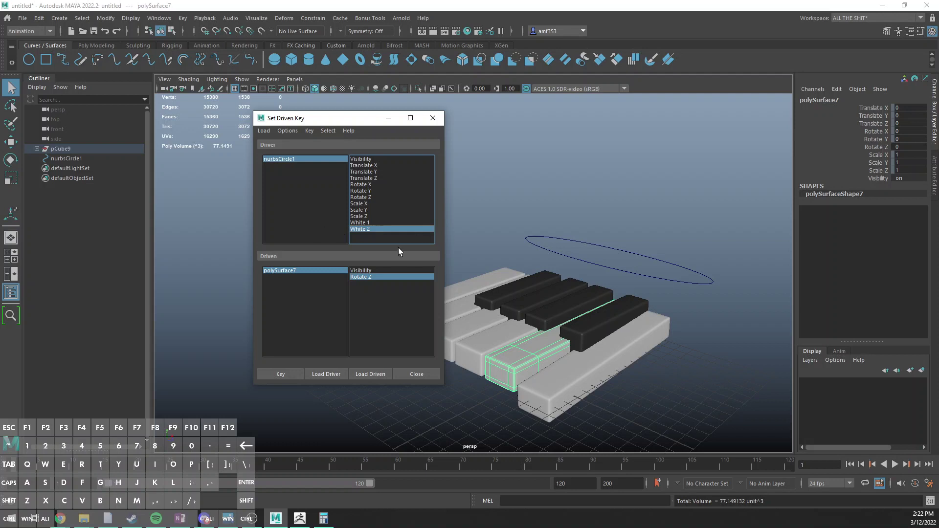
{"action": "left_click_drag", "start_coordinate": [638, 242], "coordinate": [680, 283]}
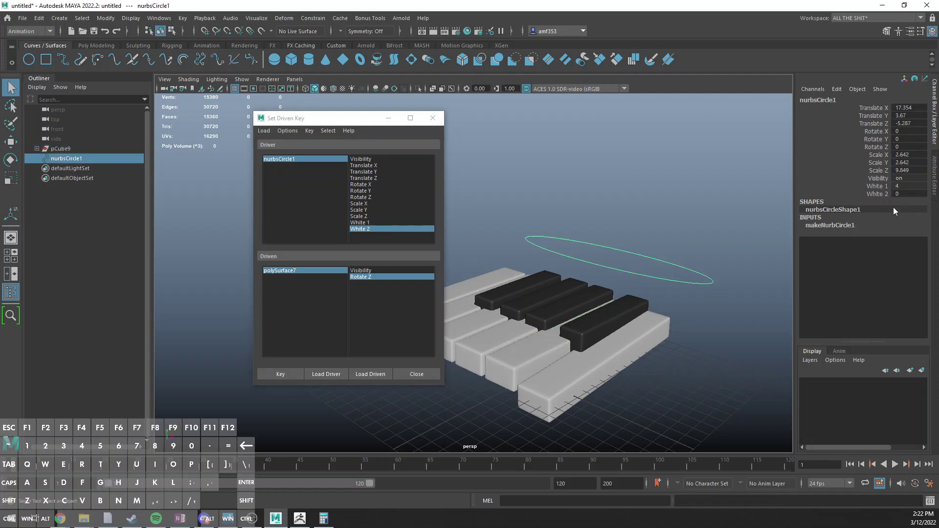
{"action": "left_click", "coordinate": [294, 374]}
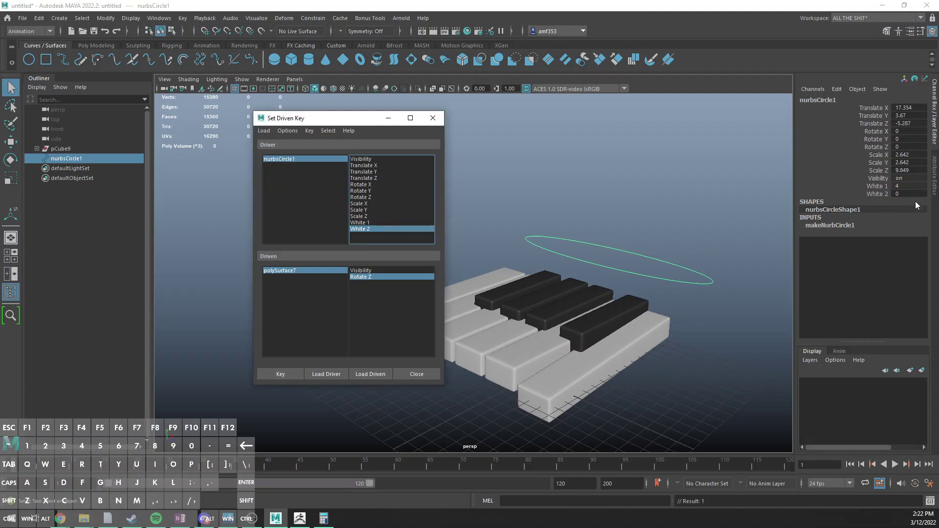
Step: Set the circle's White 2 to 1, rotate the second white key down, and set a driven key for the pressed position
{"action": "left_click", "coordinate": [889, 195]}
{"action": "middle_click_drag", "start_coordinate": [654, 204], "coordinate": [713, 204]}
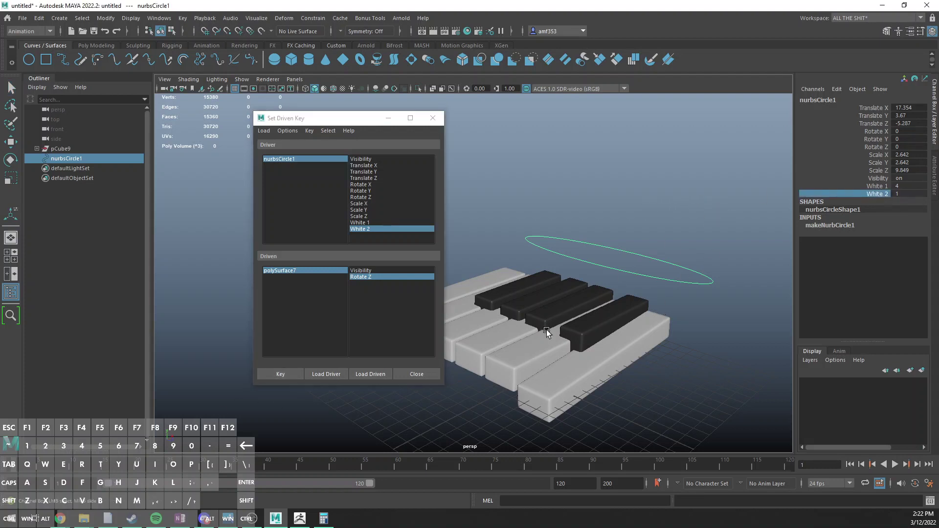
{"action": "left_click", "coordinate": [538, 355]}
{"action": "key", "text": "e"}
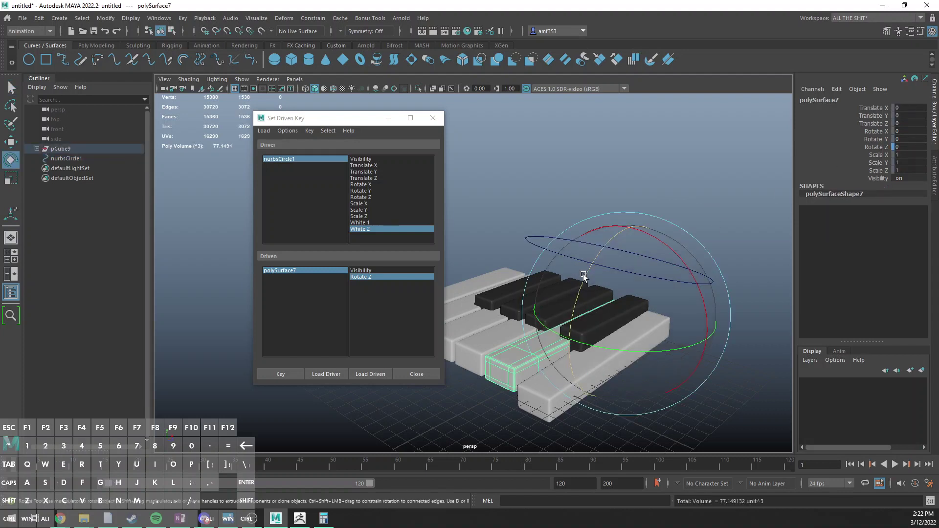
{"action": "key", "text": "q"}
{"action": "left_click", "coordinate": [686, 261]}
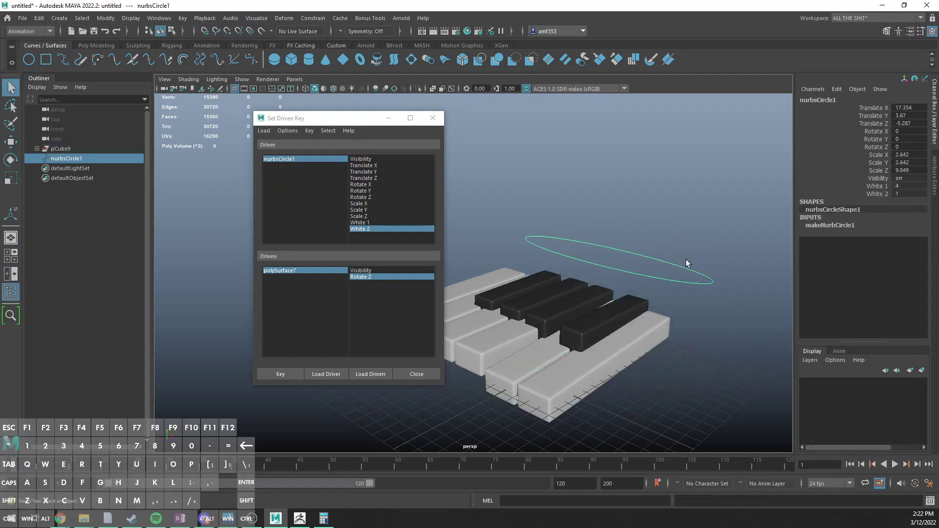
{"action": "left_click", "coordinate": [278, 373]}
Step: Test the driven key by scrubbing the circle's White 2 attribute, and compare its motion with White 1
{"action": "left_click_drag", "start_coordinate": [648, 241], "coordinate": [659, 246]}
{"action": "left_click", "coordinate": [875, 194]}
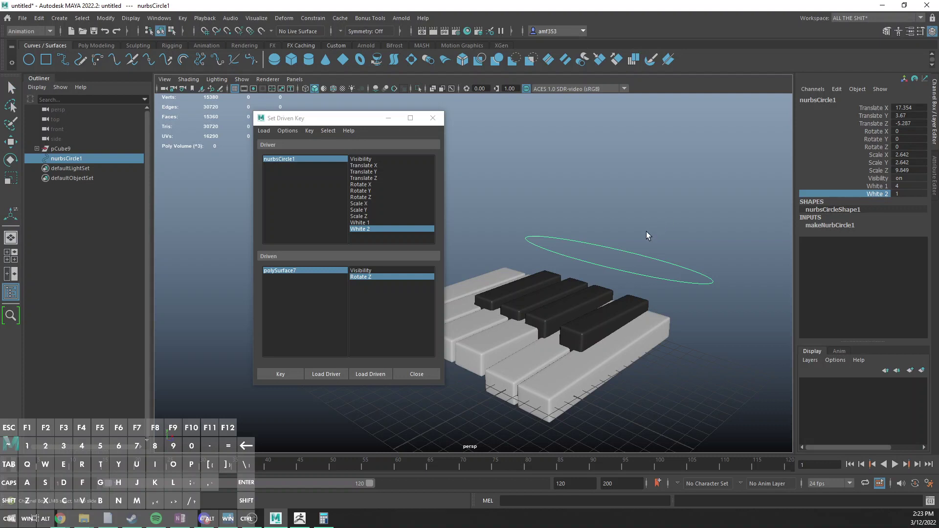
{"action": "scroll", "coordinate": [648, 231], "scroll_direction": "up", "scroll_amount": 1}
{"action": "scroll", "coordinate": [650, 228], "scroll_direction": "down", "scroll_amount": 1}
{"action": "middle_click_drag", "start_coordinate": [651, 230], "coordinate": [719, 223]}
{"action": "left_click", "coordinate": [872, 187]}
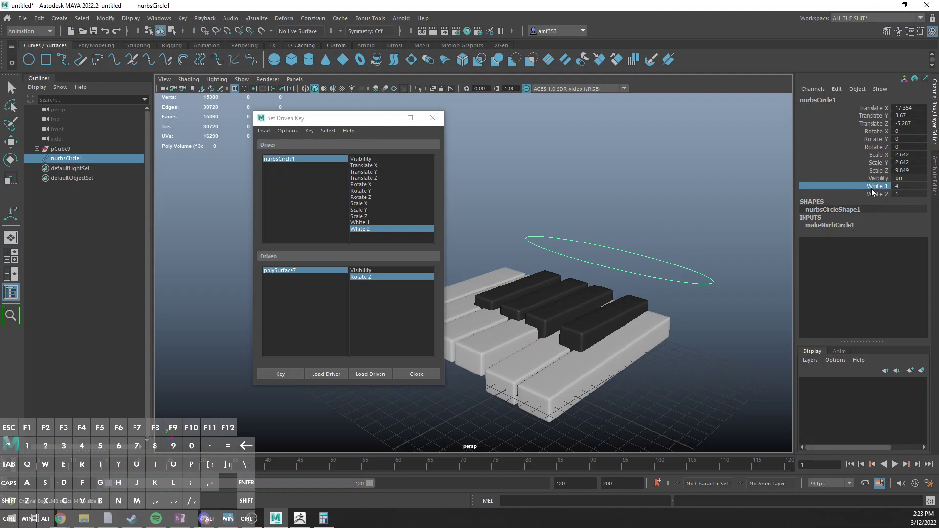
{"action": "middle_click_drag", "start_coordinate": [689, 224], "coordinate": [660, 242]}
Step: Test how the not yet driven keys, including the fourth white key from the right, respond to the Rotate tool
{"action": "left_click_drag", "start_coordinate": [533, 224], "coordinate": [536, 325], "text": "alt"}
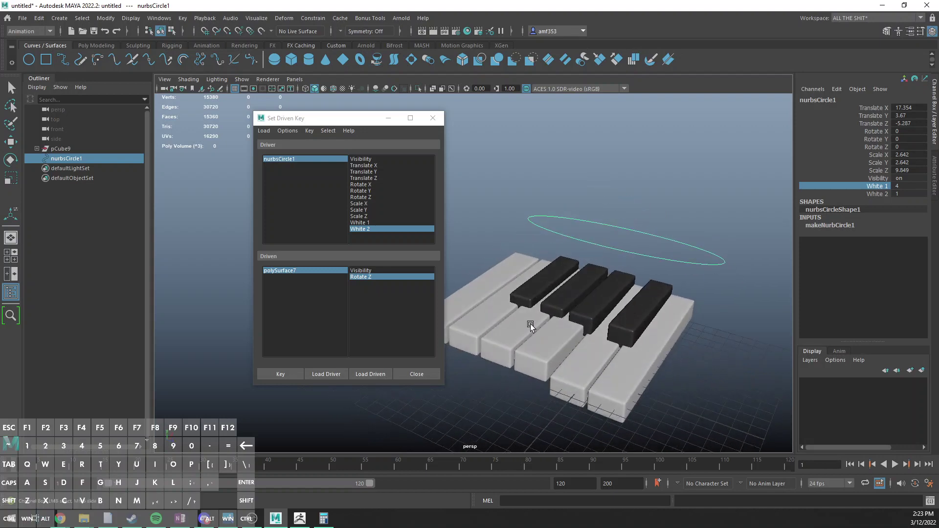
{"action": "left_click", "coordinate": [529, 294]}
{"action": "key", "text": "e"}
{"action": "left_click_drag", "start_coordinate": [538, 247], "coordinate": [631, 147]}
{"action": "key", "text": "q"}
{"action": "key", "text": "e"}
{"action": "left_click_drag", "start_coordinate": [483, 289], "coordinate": [728, 58]}
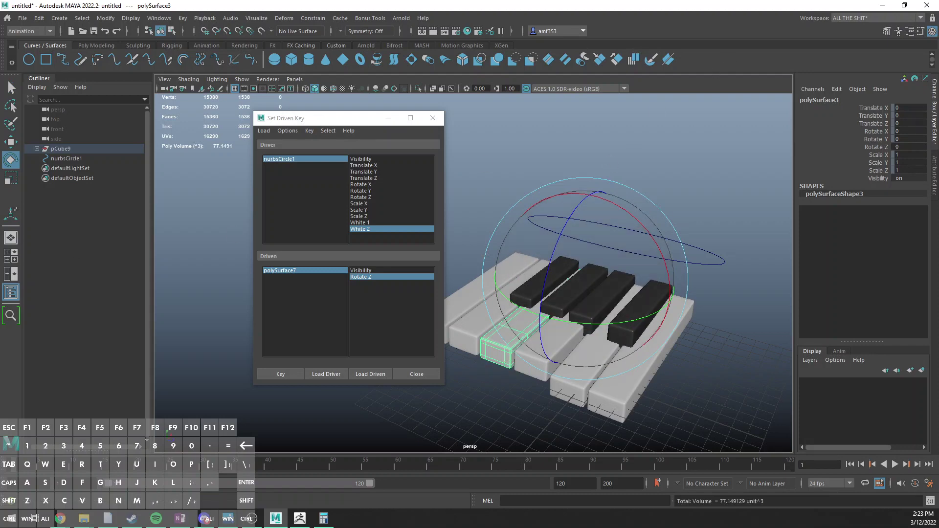